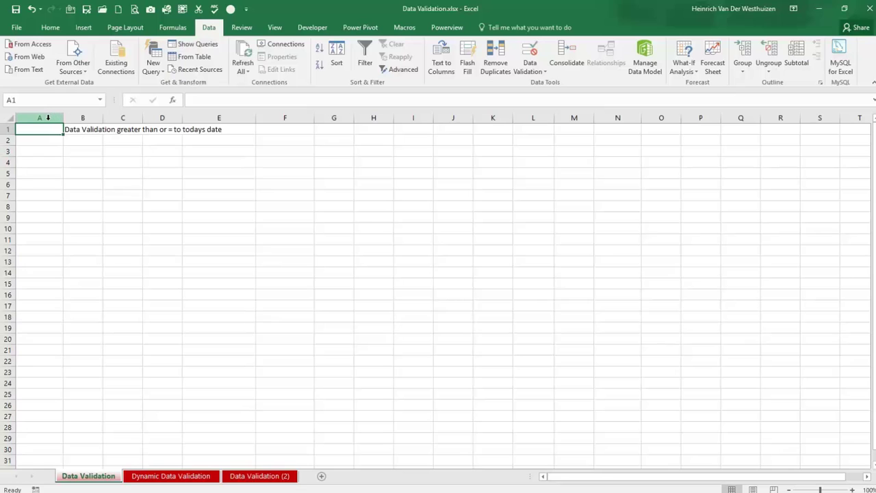
# Start a data validation rule for the whole of column A that allows only Date values
pyautogui.click(49, 117)
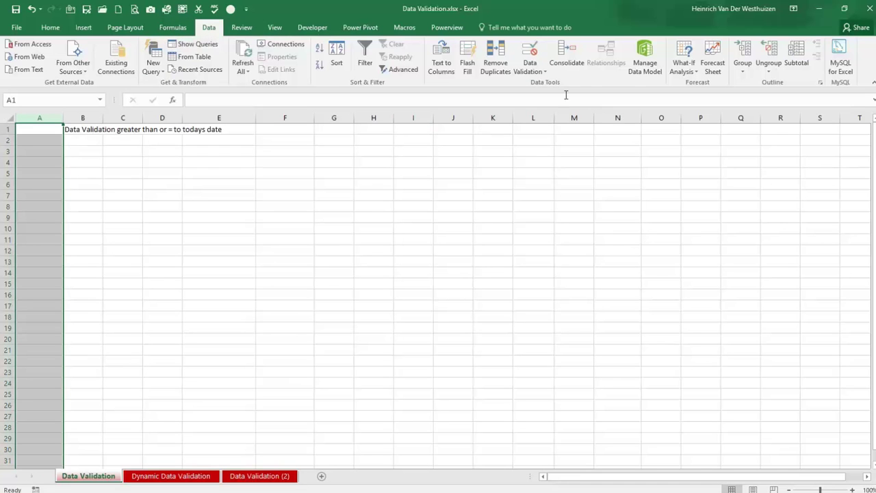
pyautogui.click(546, 74)
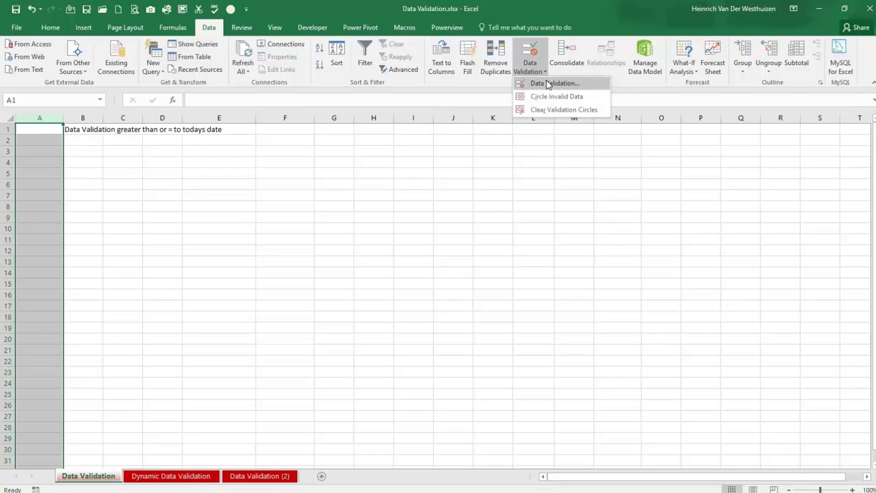
pyautogui.click(545, 85)
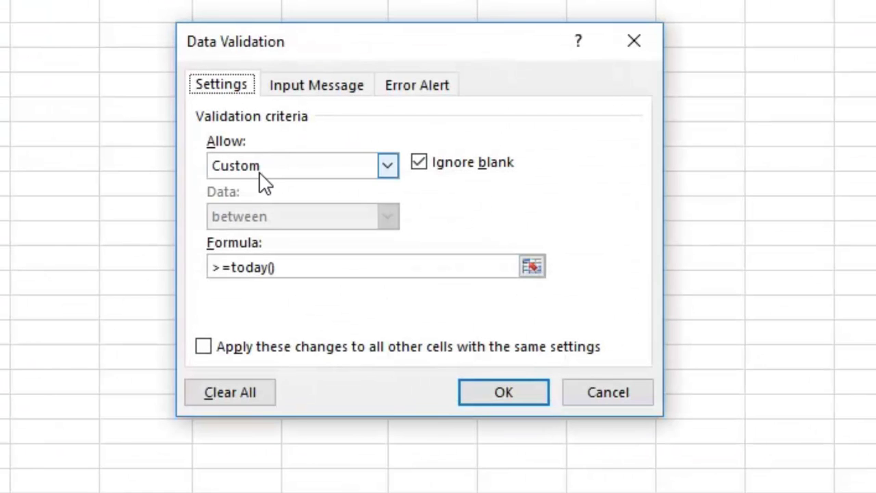
pyautogui.click(261, 172)
pyautogui.click(255, 251)
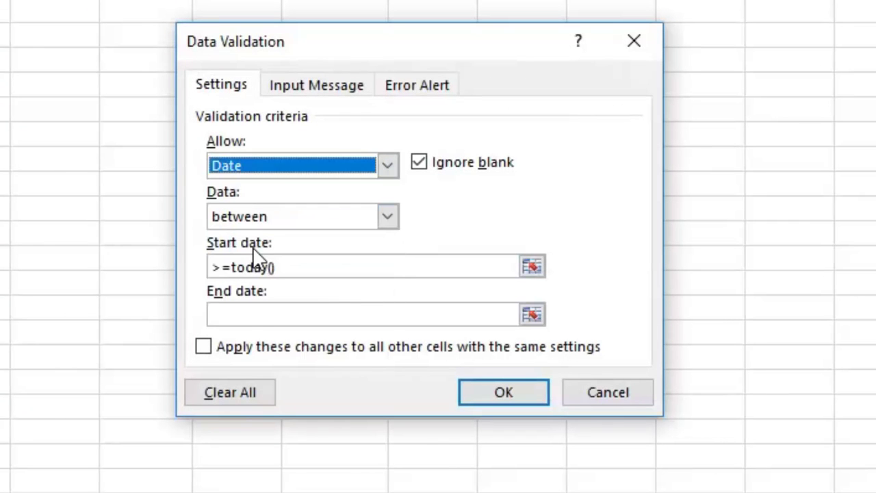
# Set the date rule's comparison to greater than or equal to
pyautogui.click(246, 215)
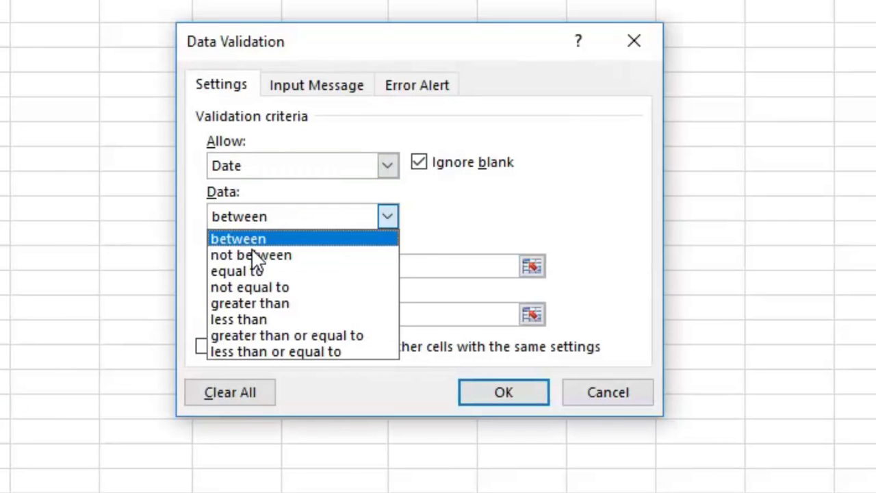
pyautogui.click(251, 302)
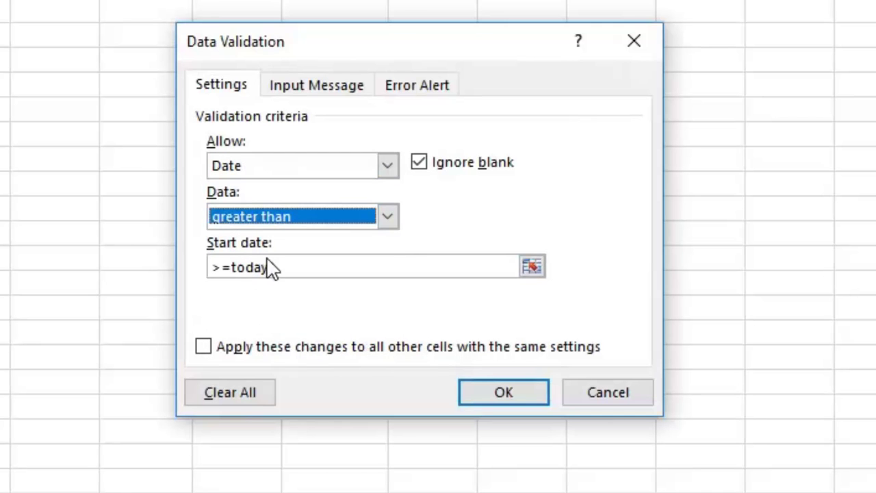
pyautogui.click(220, 269)
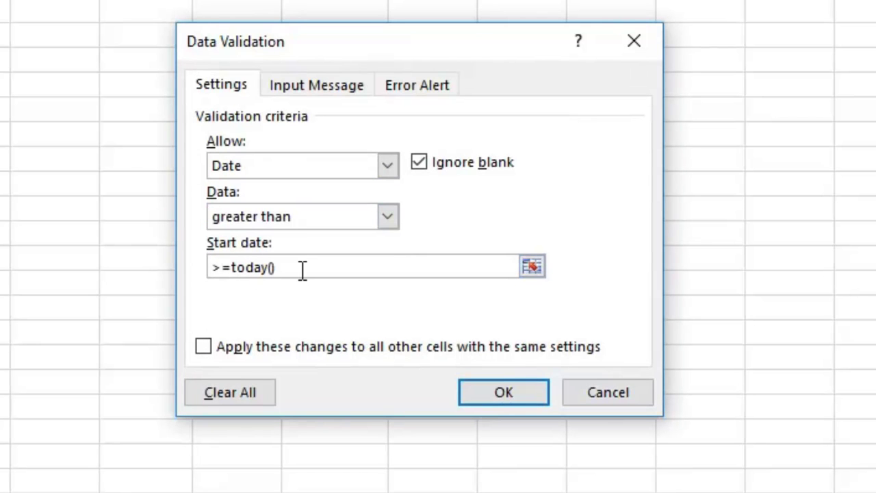
pyautogui.click(214, 266)
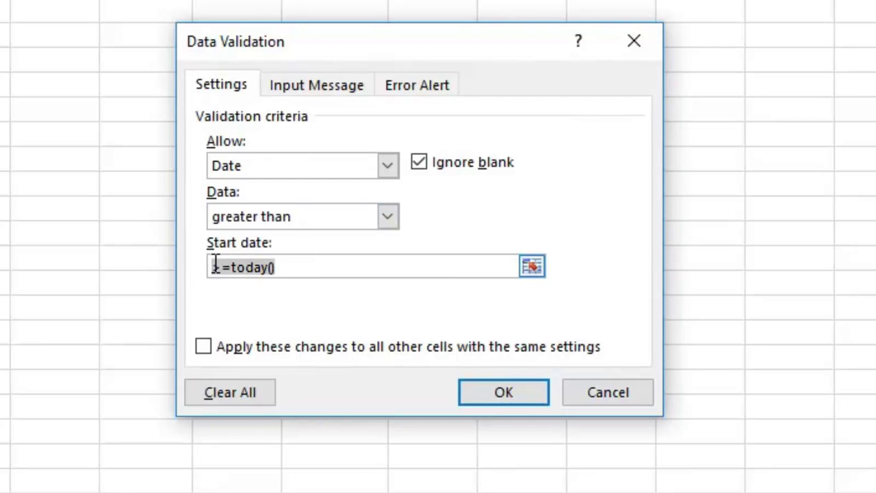
pyautogui.click(388, 216)
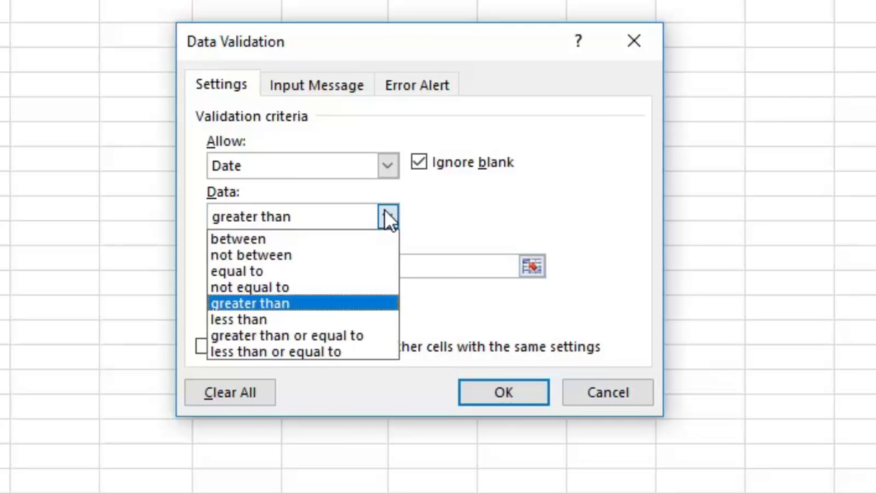
pyautogui.click(317, 335)
# Set the rule's start date to =today() and apply the validation to column A
pyautogui.press('Tab')
pyautogui.write('tod')
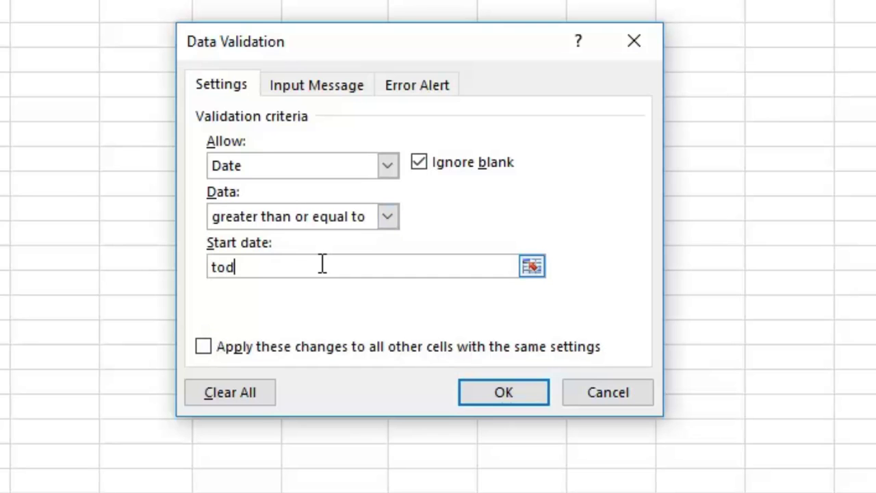
pyautogui.write('ay()')
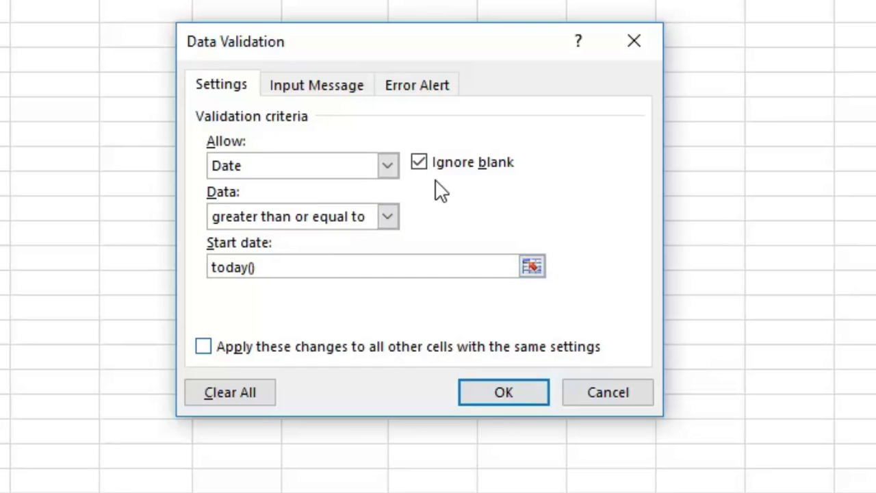
pyautogui.click(421, 85)
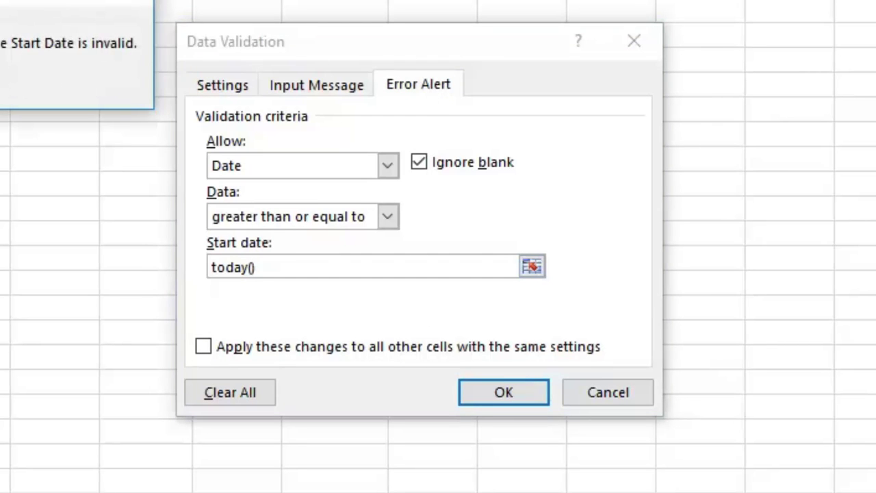
pyautogui.press('Return')
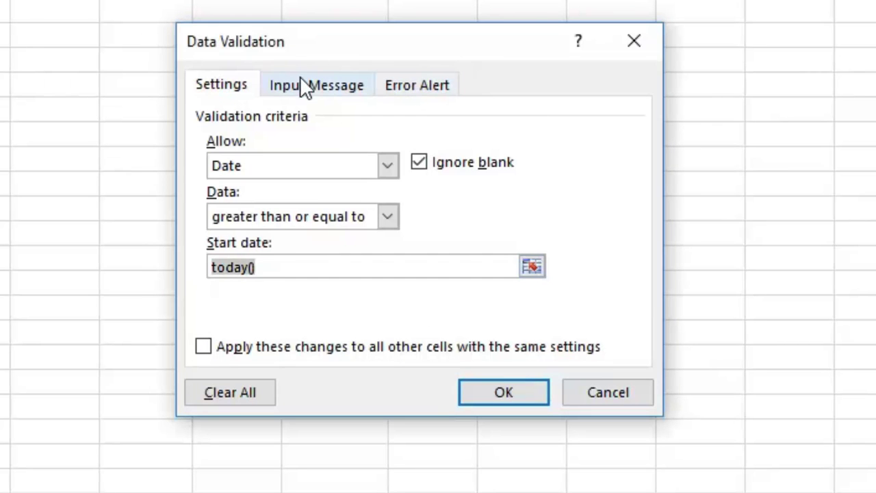
pyautogui.click(214, 268)
pyautogui.write('=')
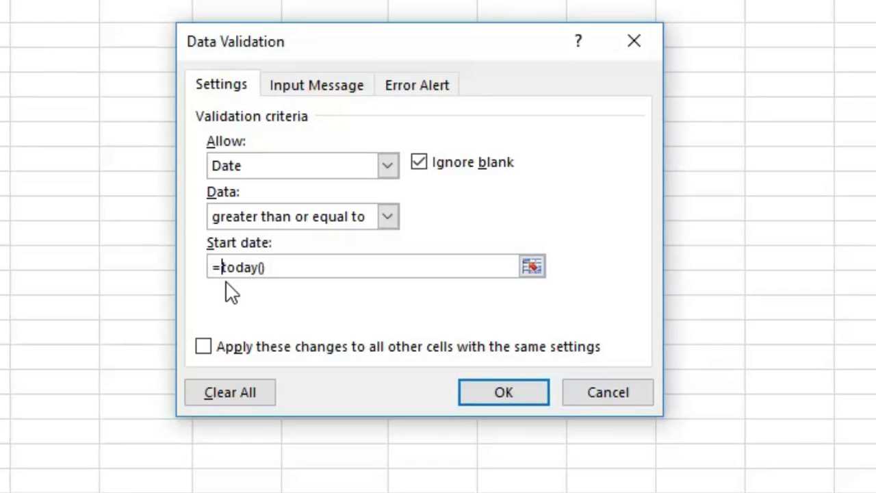
pyautogui.click(491, 393)
# Enter the date 10/7/2016 in cell A3 to test the rule
pyautogui.click(96, 231)
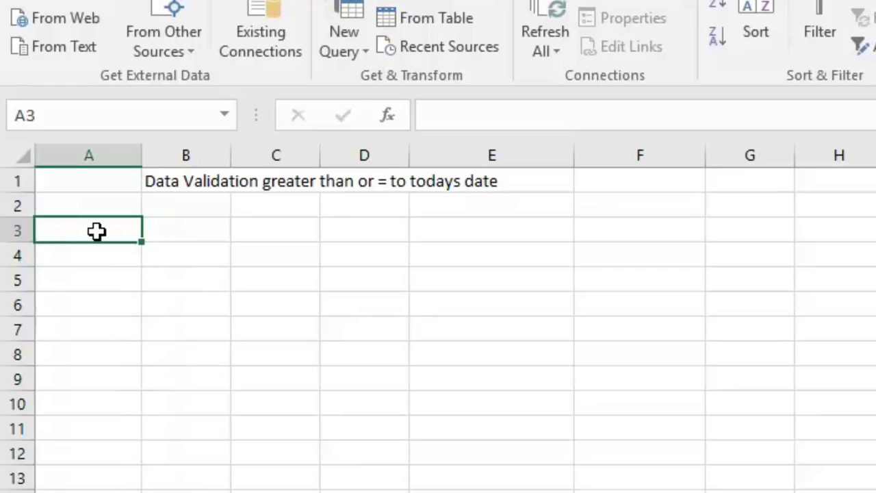
pyautogui.write('10/7/2016')
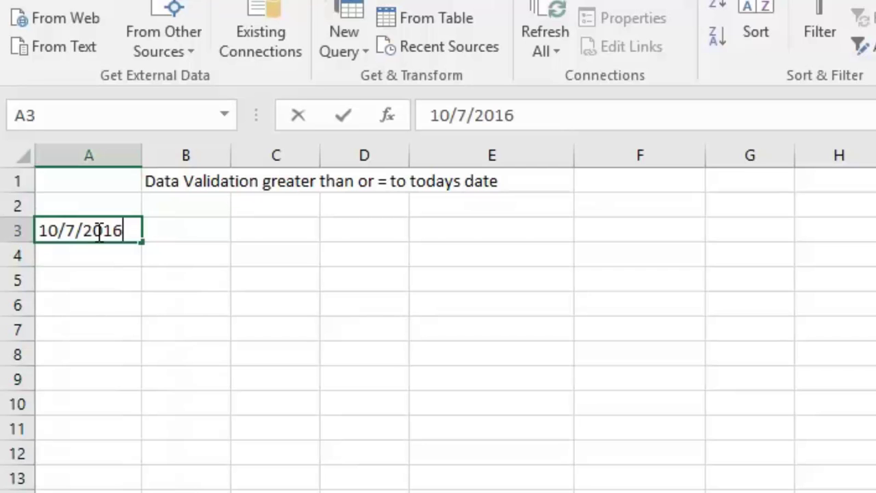
pyautogui.press('Return')
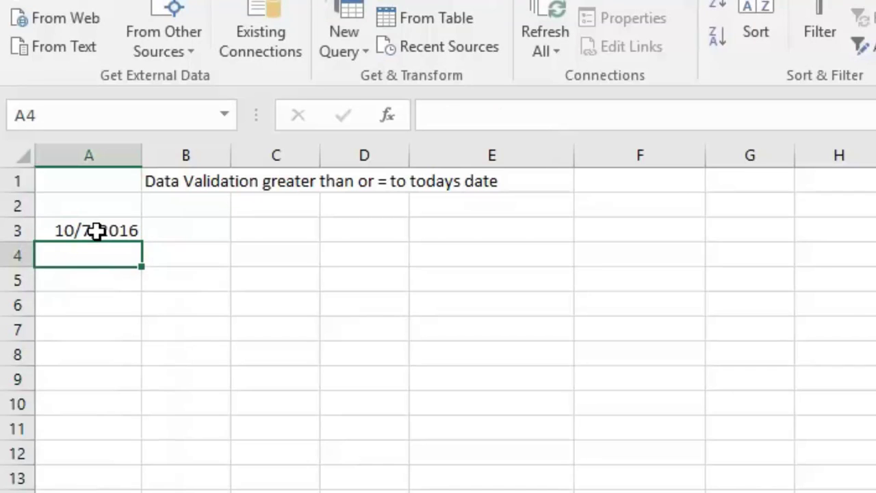
# Try to enter the date 10/3/2016 in cell A4, and cancel the entry
pyautogui.write('3/1')
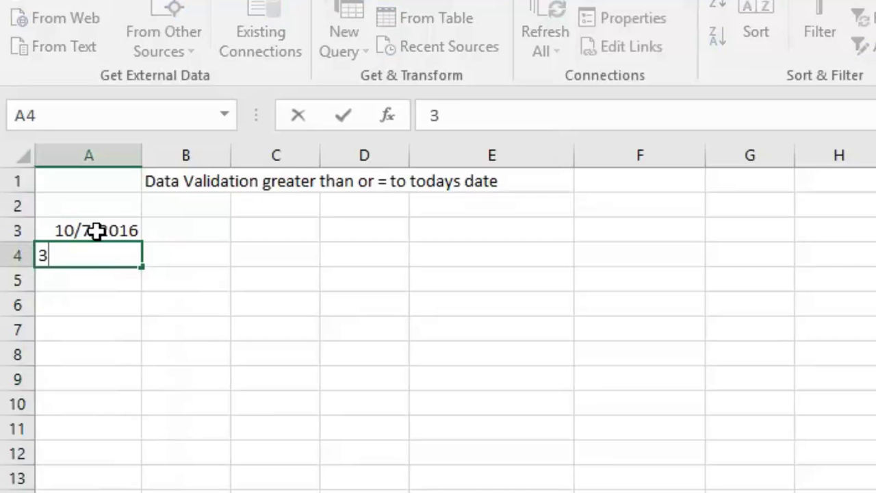
pyautogui.press('BackSpace')
pyautogui.press('BackSpace')
pyautogui.press('BackSpace')
pyautogui.write('10/3/201')
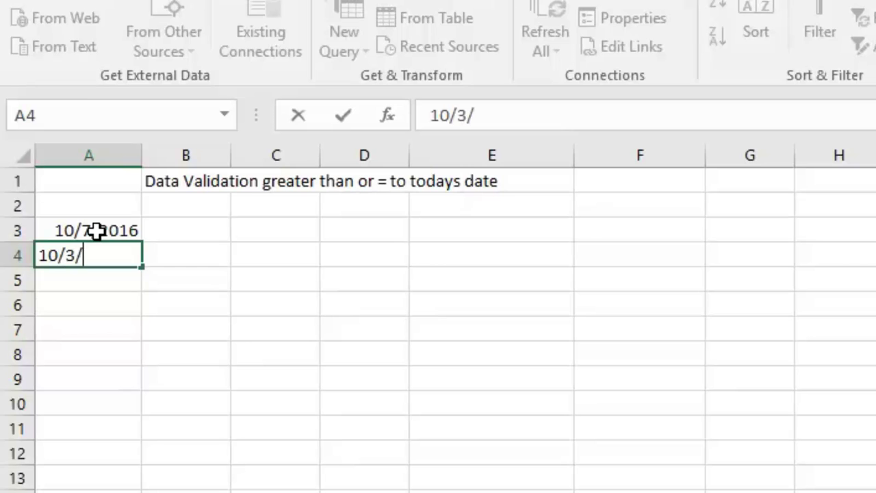
pyautogui.write('6')
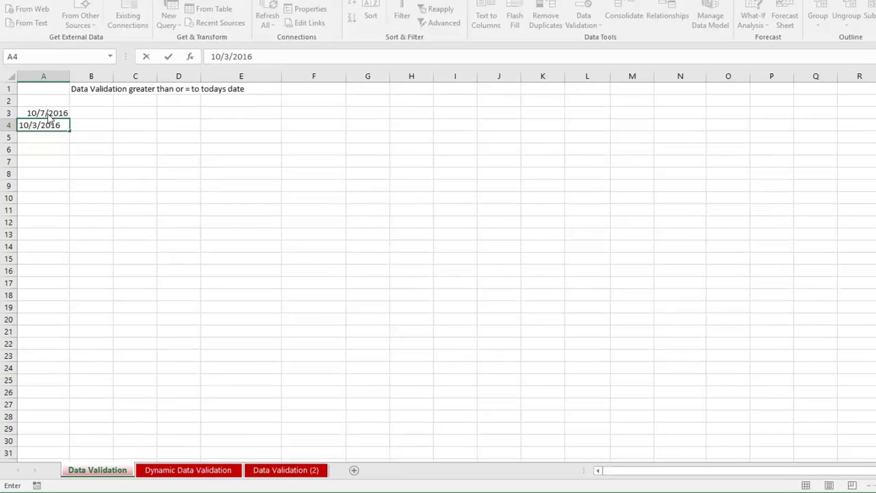
pyautogui.press('Return')
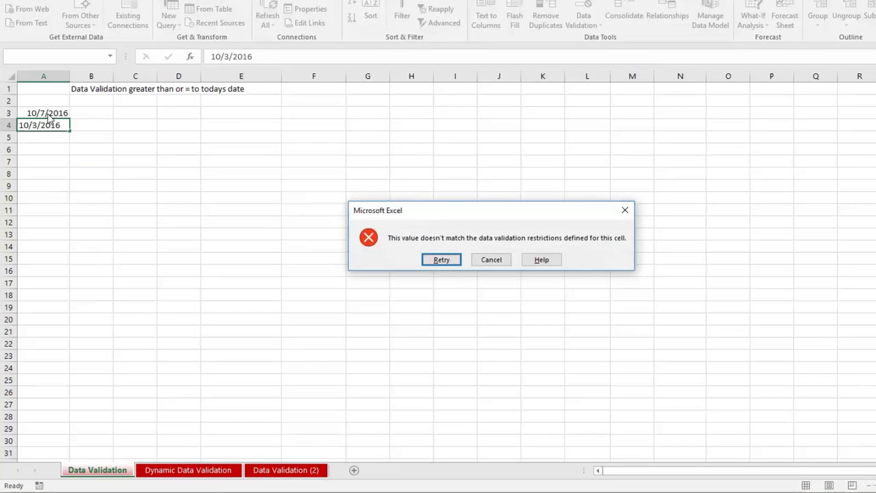
pyautogui.press('Return')
pyautogui.press('Escape')
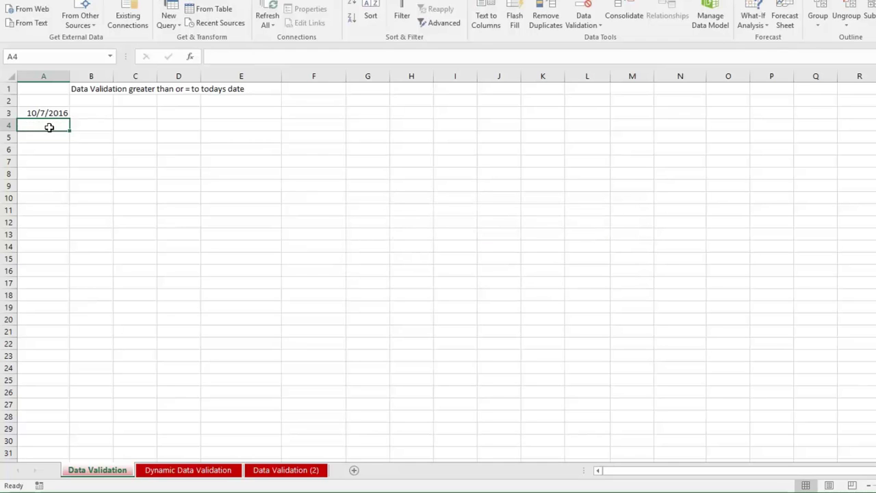
# Enter the date 10/15/2016 in cell A4
pyautogui.write('10/15/2016')
pyautogui.press('Return')
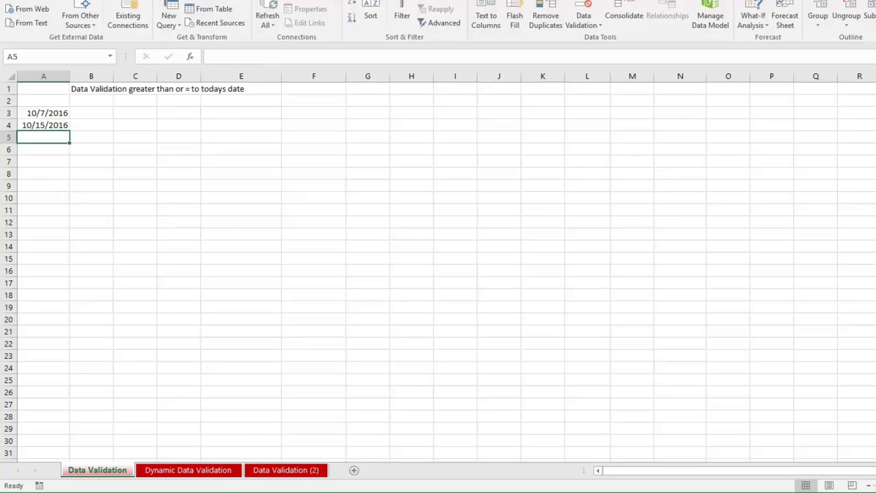
# On the Dynamic Data Validation sheet, apply list validation to column G with the produce entries in O2:O3 (=Produce) as source
pyautogui.click(214, 469)
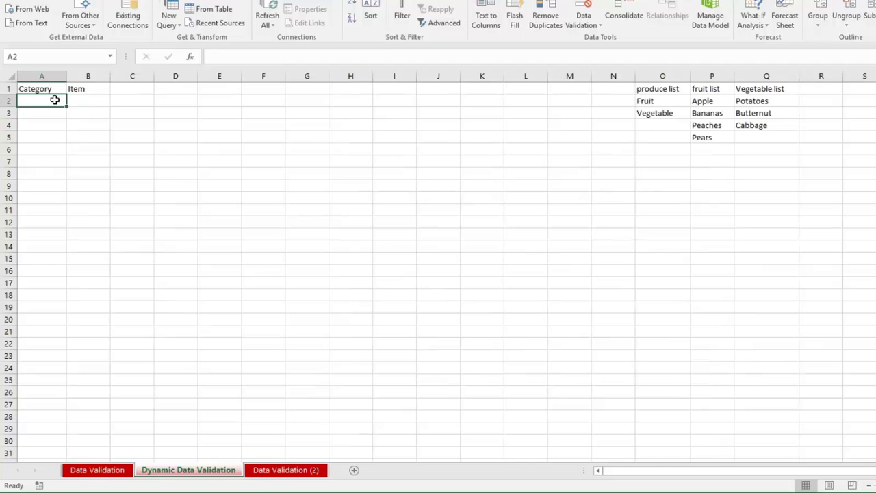
pyautogui.click(308, 76)
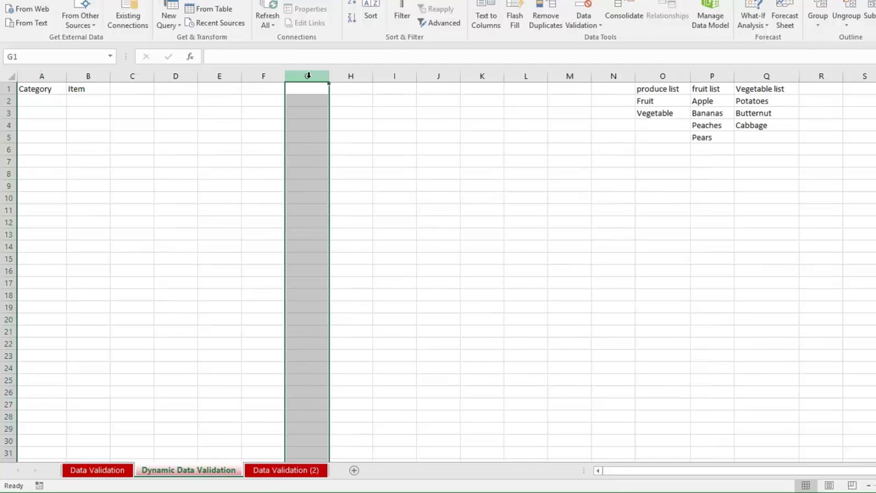
pyautogui.click(598, 28)
pyautogui.click(601, 38)
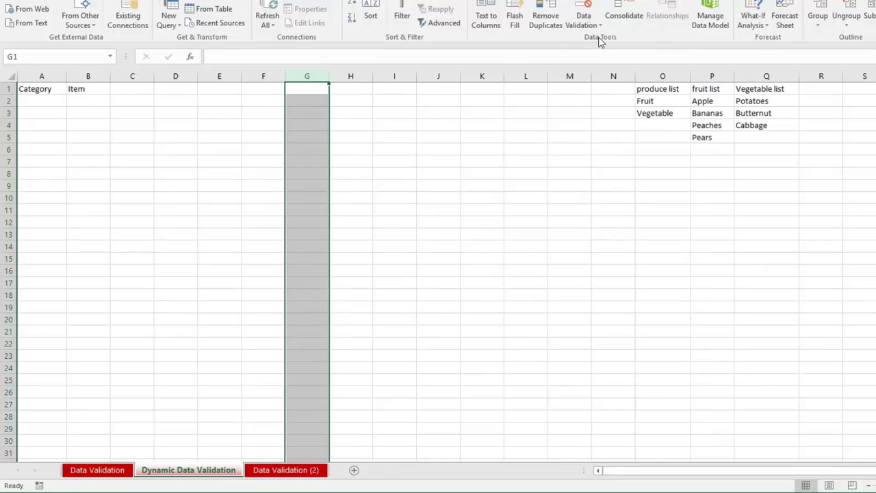
pyautogui.click(650, 298)
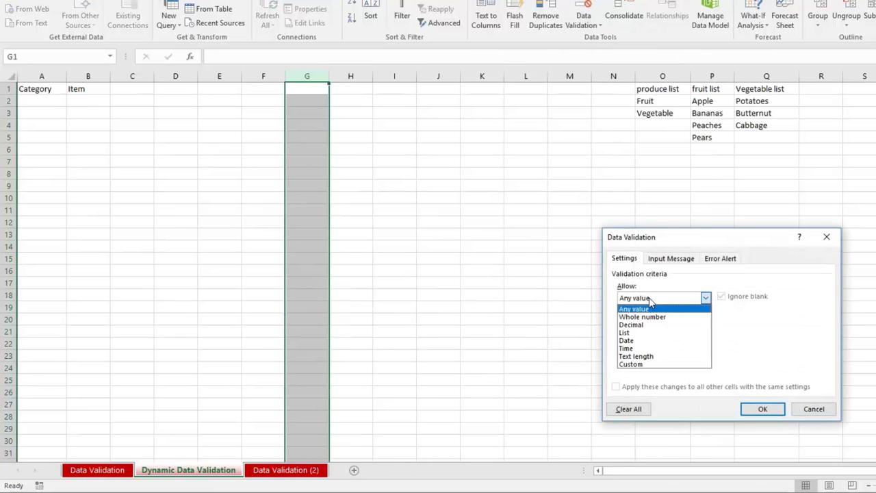
pyautogui.click(643, 332)
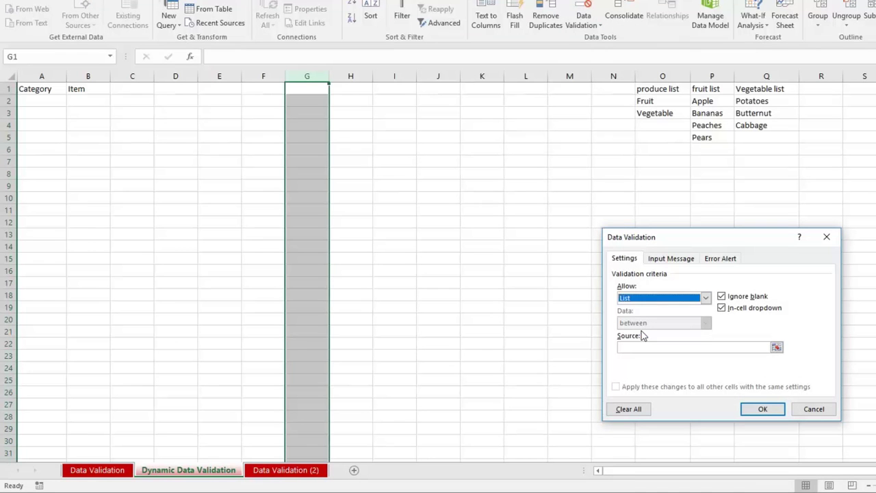
pyautogui.click(634, 347)
pyautogui.moveTo(655, 101); pyautogui.dragTo(658, 114)
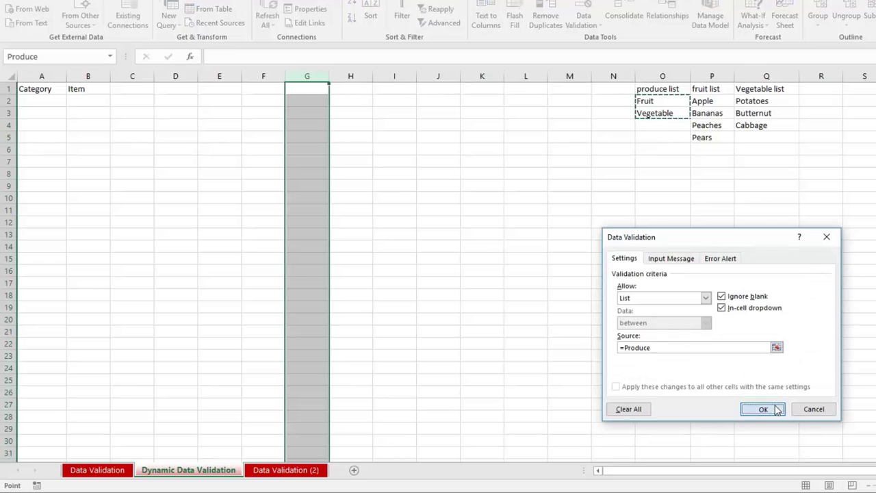
pyautogui.click(763, 409)
# Choose Vegetable from the dropdown list in cell G5 and Fruit from the one in cell G7
pyautogui.click(305, 135)
pyautogui.click(334, 137)
pyautogui.click(320, 155)
pyautogui.click(312, 160)
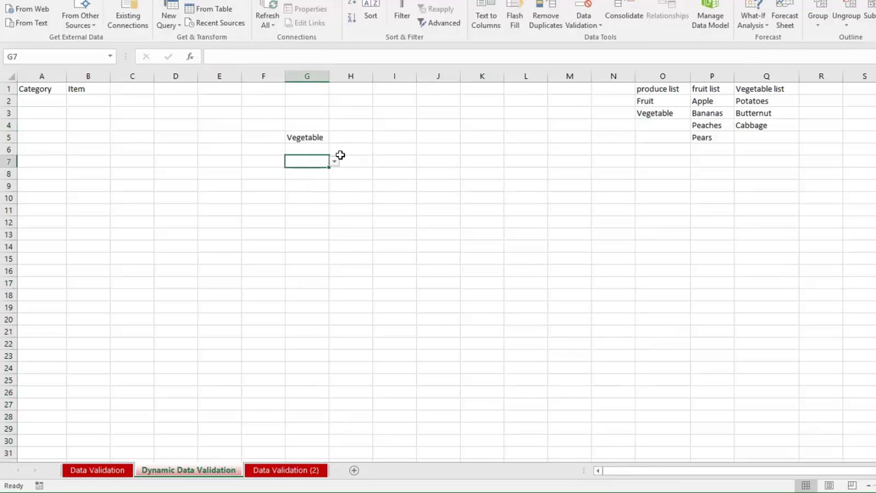
pyautogui.click(339, 161)
pyautogui.click(301, 162)
pyautogui.click(335, 161)
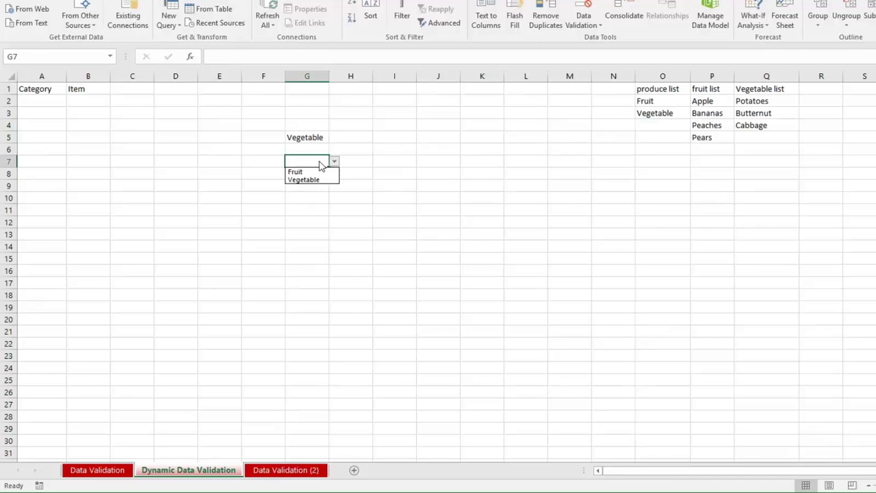
pyautogui.click(308, 171)
# Try to enter the text fgdg in cell G10, and cancel the entry
pyautogui.click(306, 199)
pyautogui.write('fgdg')
pyautogui.press('Return')
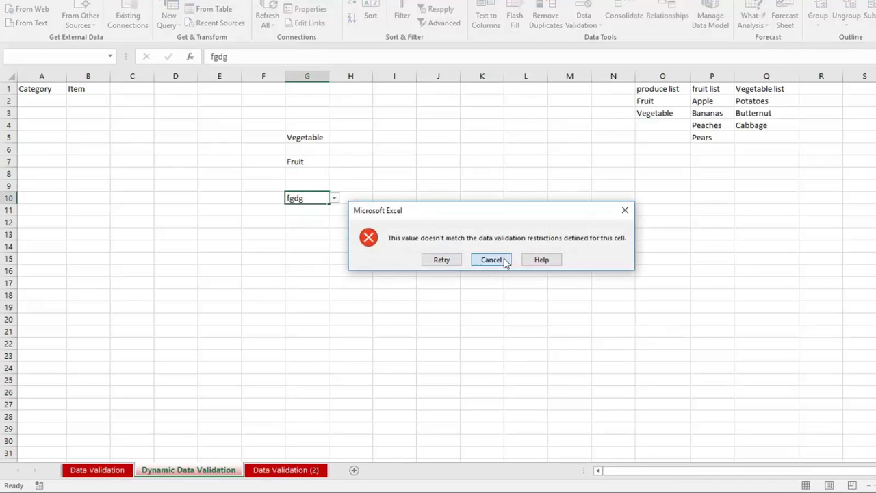
pyautogui.click(500, 260)
pyautogui.click(313, 164)
pyautogui.click(319, 137)
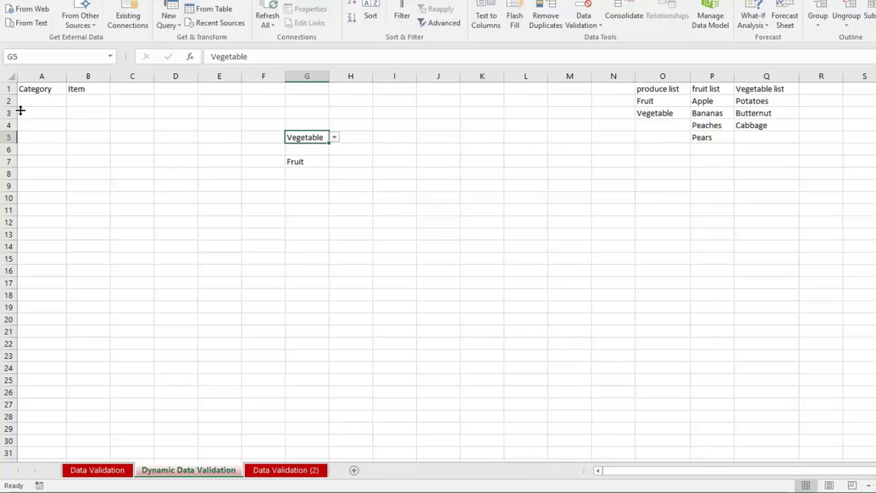
pyautogui.moveTo(746, 100); pyautogui.dragTo(745, 127)
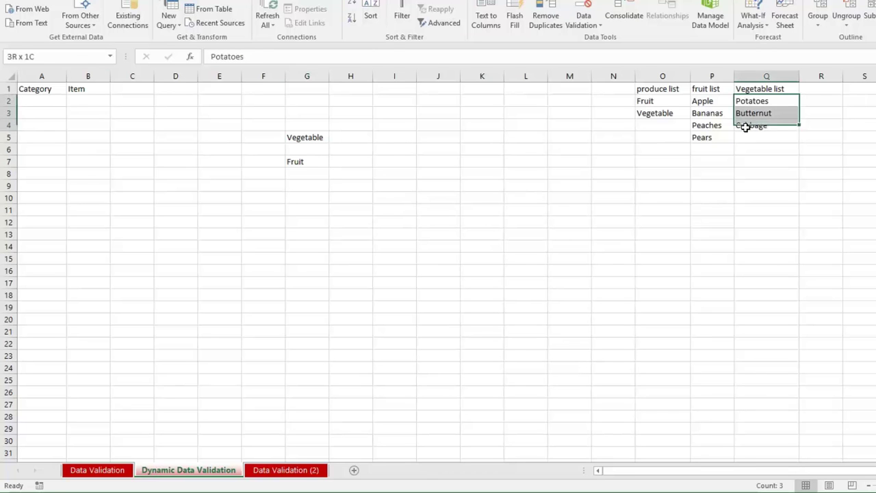
pyautogui.click(305, 139)
pyautogui.click(306, 160)
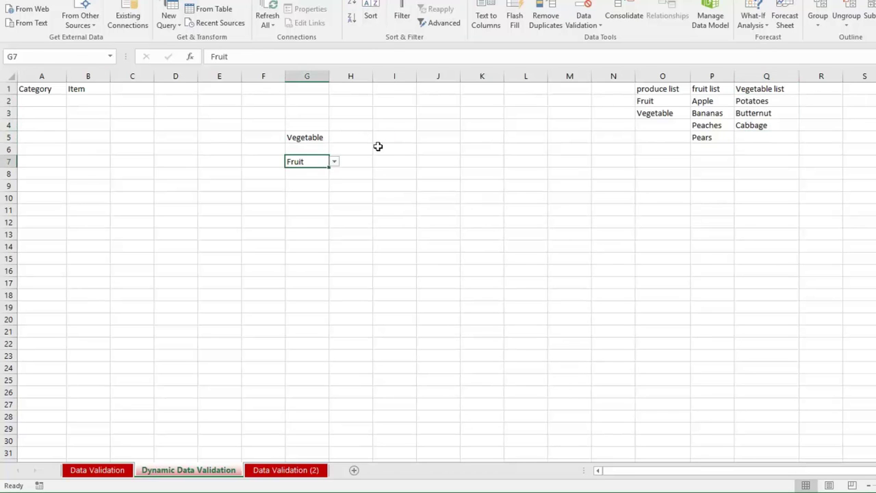
# Delete column G, which holds the Vegetable and Fruit test entries, from the Dynamic Data Validation sheet
pyautogui.moveTo(706, 102); pyautogui.dragTo(705, 137)
pyautogui.click(43, 112)
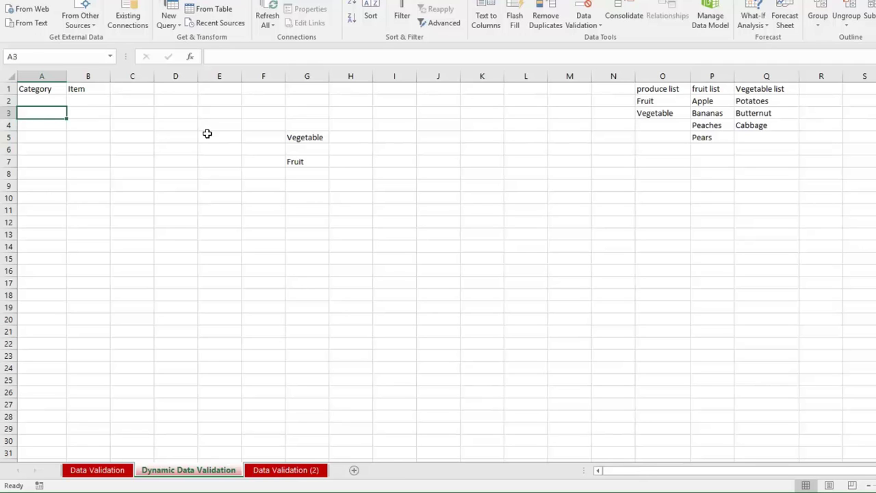
pyautogui.moveTo(290, 137); pyautogui.dragTo(287, 162)
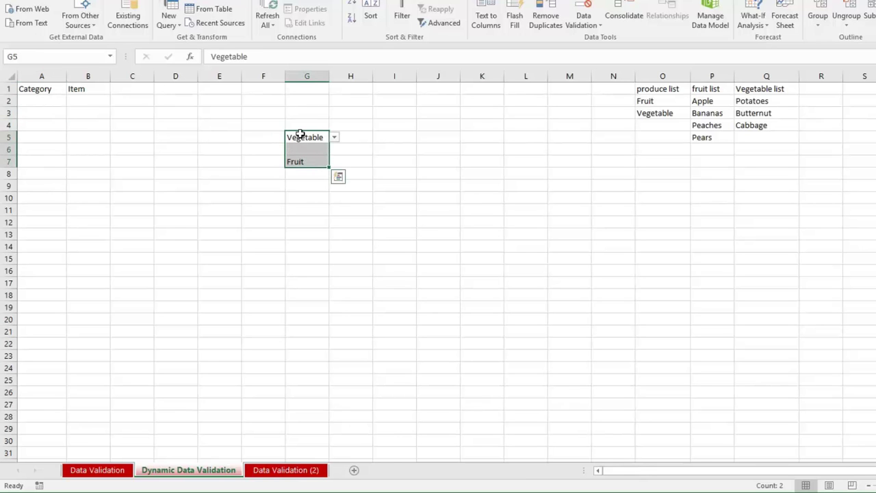
pyautogui.click(308, 77)
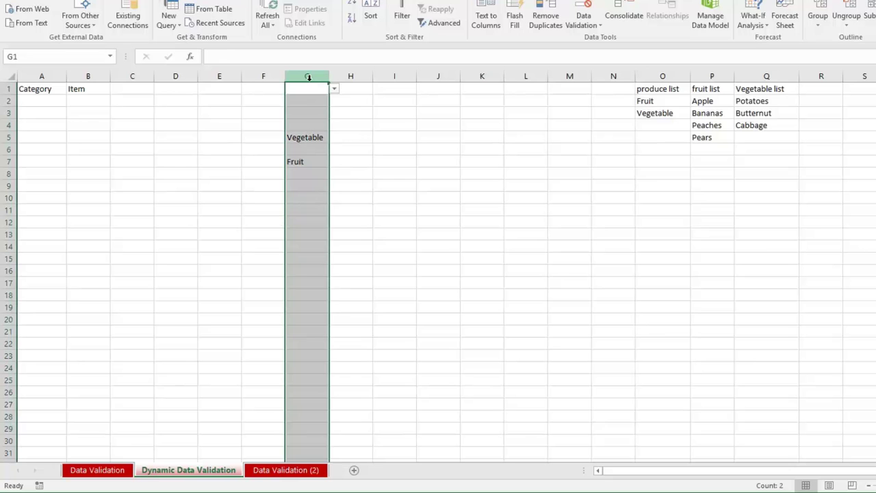
pyautogui.hotkey('ctrl', '-')
pyautogui.click(379, 155)
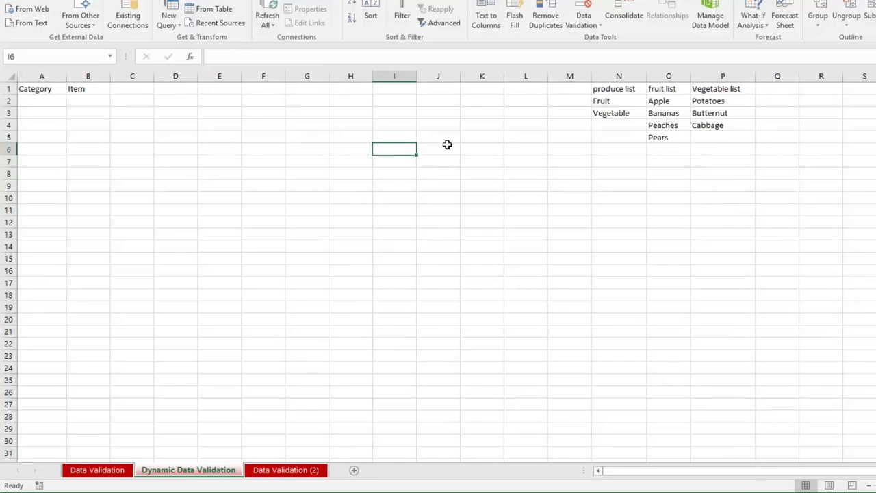
# Name cells N2:N3 Produce and O2:O5 Fruit, and check the range name of the vegetable entries in P2:P4
pyautogui.moveTo(614, 101); pyautogui.dragTo(612, 113)
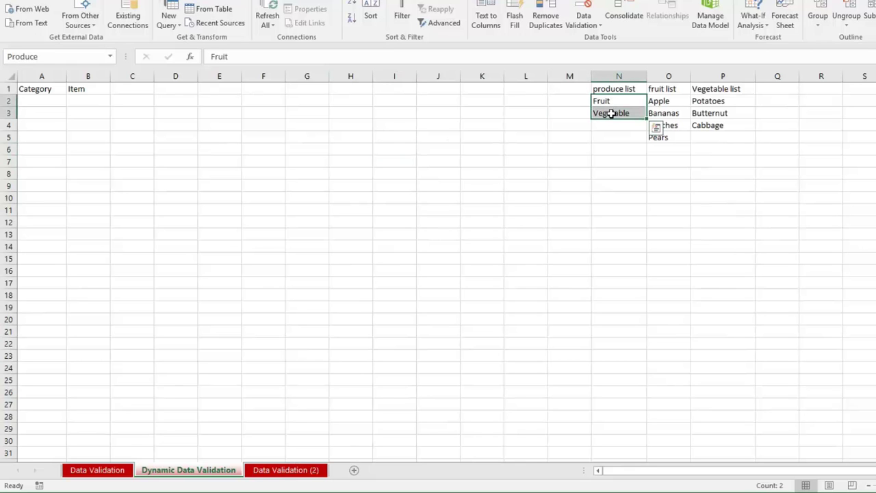
pyautogui.click(42, 56)
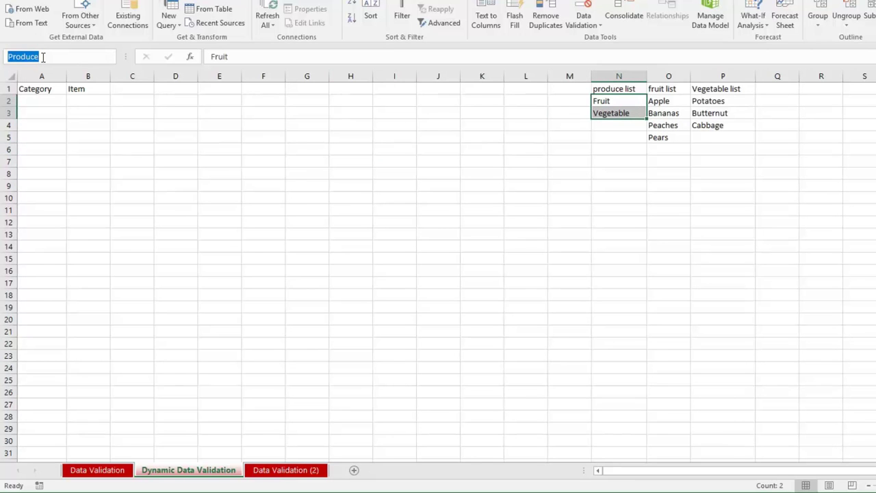
pyautogui.press('Return')
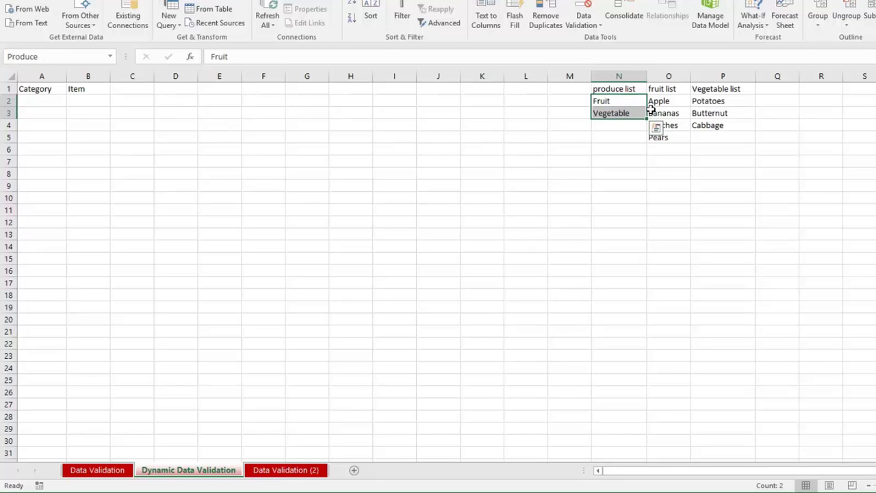
pyautogui.moveTo(658, 102); pyautogui.dragTo(655, 139)
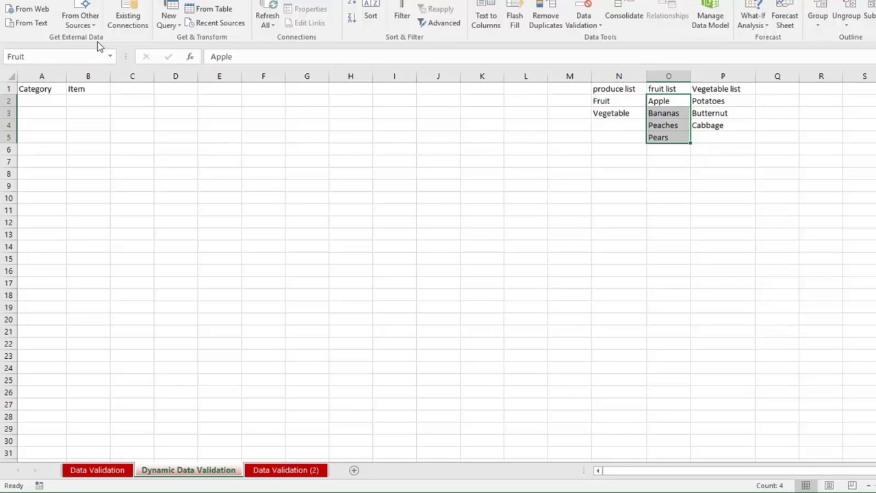
pyautogui.click(50, 60)
pyautogui.write('Fruit')
pyautogui.press('Return')
pyautogui.moveTo(724, 102); pyautogui.dragTo(723, 127)
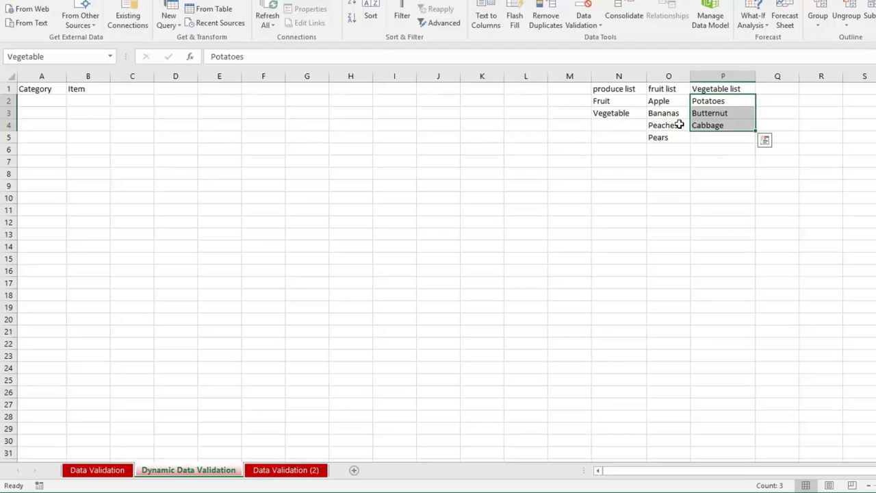
pyautogui.click(630, 112)
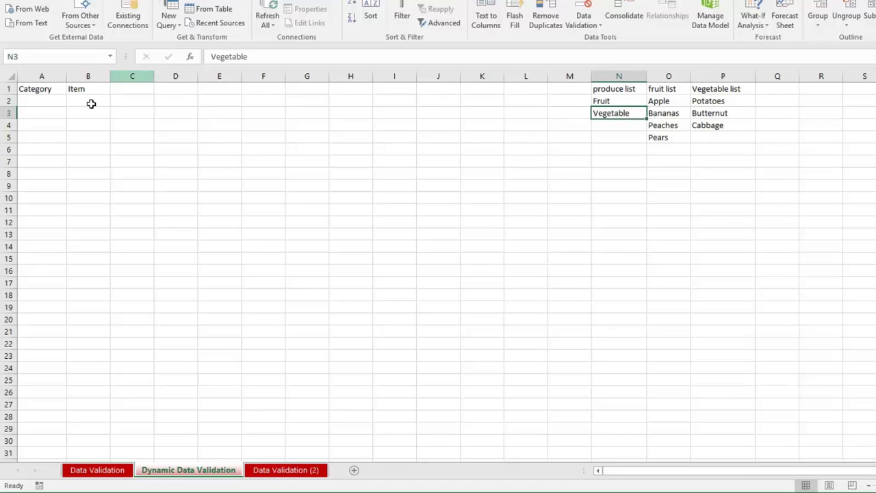
# Apply list validation to the Category cells A2:A12 with =produce as the source
pyautogui.click(59, 97)
pyautogui.click(96, 99)
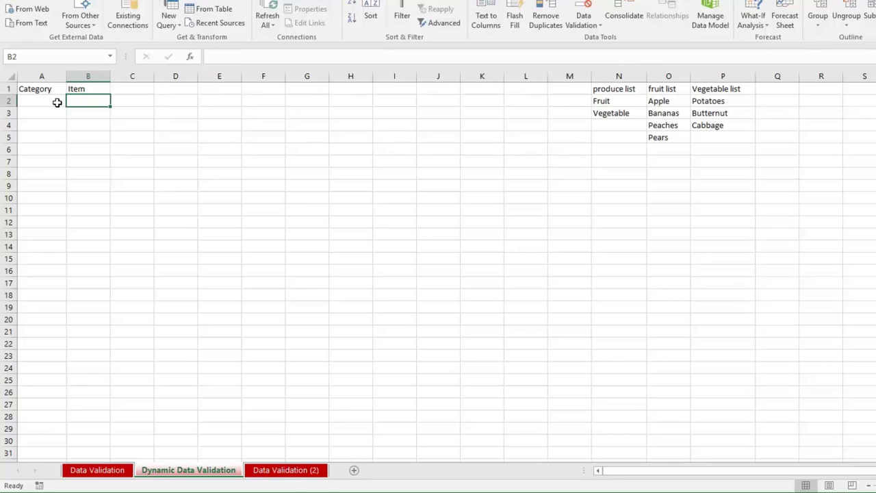
pyautogui.moveTo(57, 101); pyautogui.dragTo(39, 227)
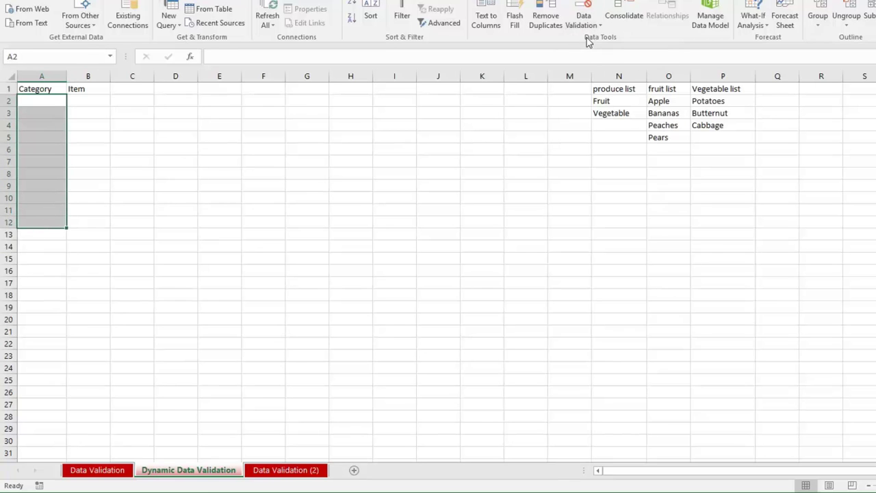
pyautogui.click(583, 15)
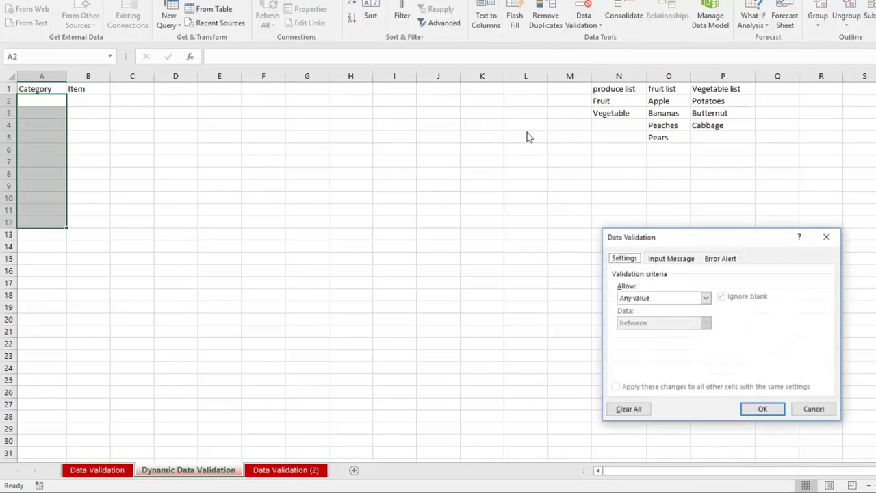
pyautogui.click(635, 299)
pyautogui.click(634, 332)
pyautogui.click(632, 347)
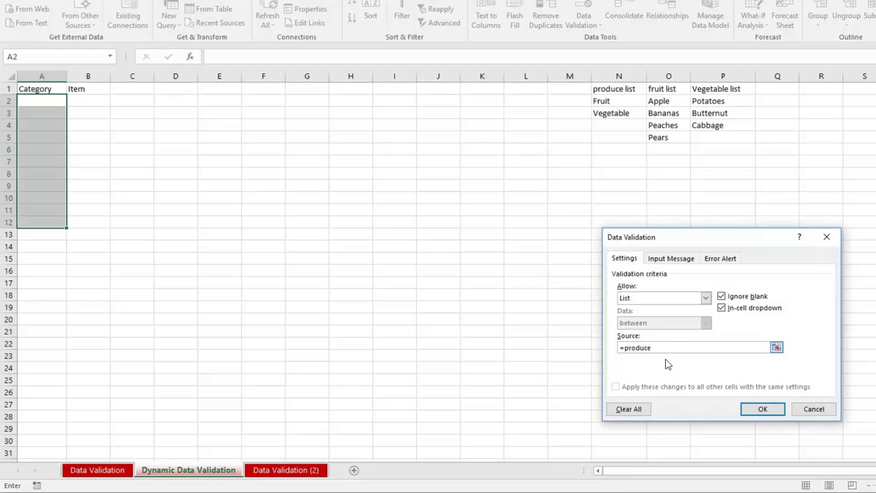
pyautogui.click(753, 410)
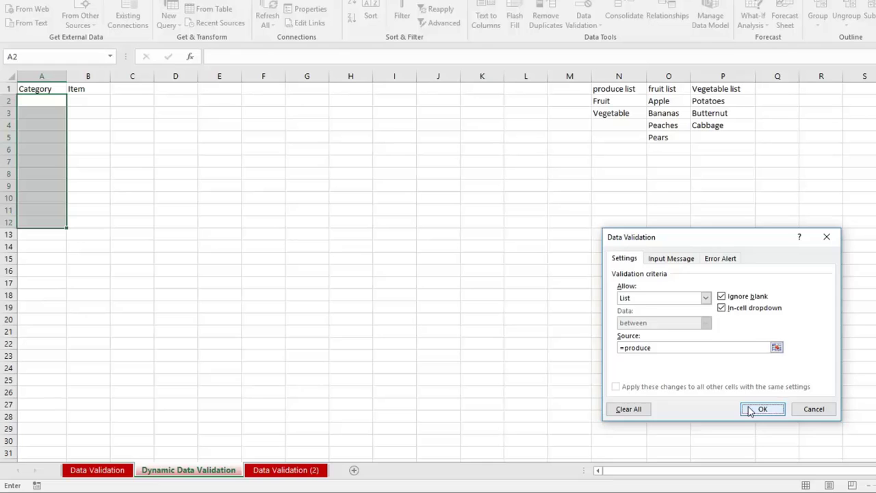
# Choose Vegetable from the dropdown list in cell A2 and Fruit from the one in cell A3
pyautogui.click(31, 104)
pyautogui.click(71, 101)
pyautogui.click(57, 119)
pyautogui.click(56, 127)
pyautogui.click(57, 113)
pyautogui.click(74, 115)
pyautogui.click(34, 121)
# Open the data validation settings for the Item cells B2:B12 and allow only List values
pyautogui.click(89, 104)
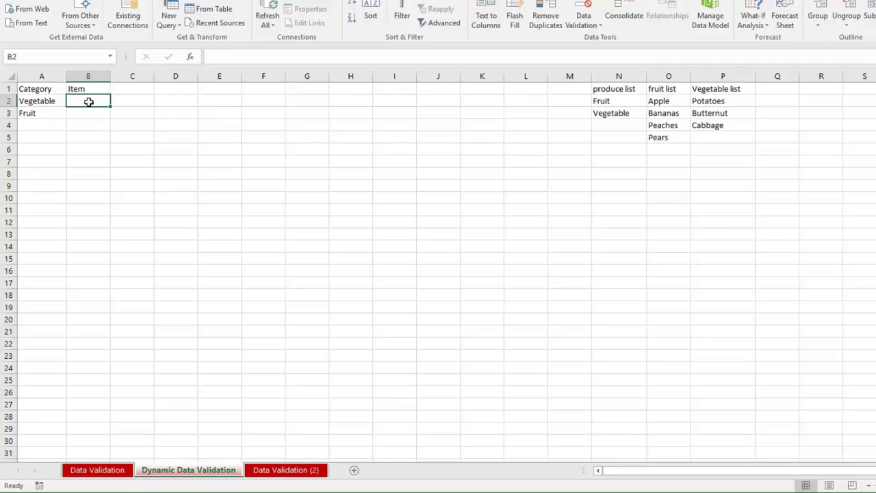
pyautogui.moveTo(89, 106); pyautogui.dragTo(79, 221)
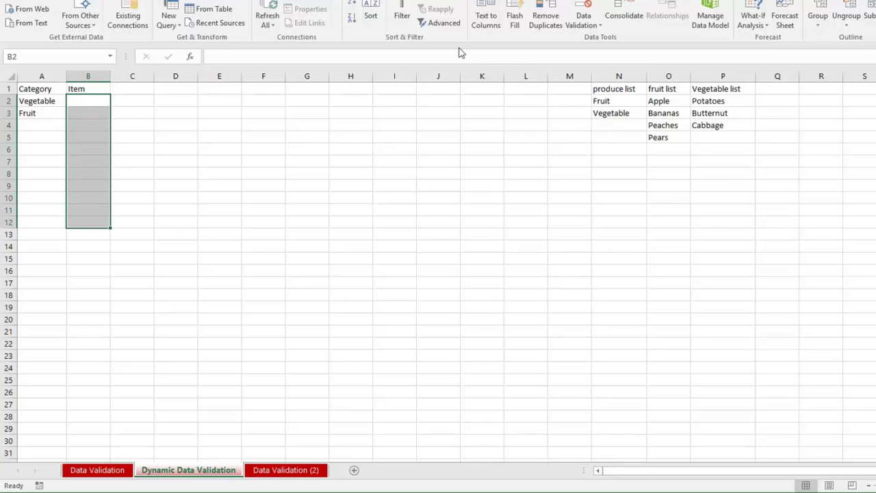
pyautogui.click(589, 26)
pyautogui.click(590, 35)
pyautogui.moveTo(621, 235); pyautogui.dragTo(664, 172)
pyautogui.click(673, 235)
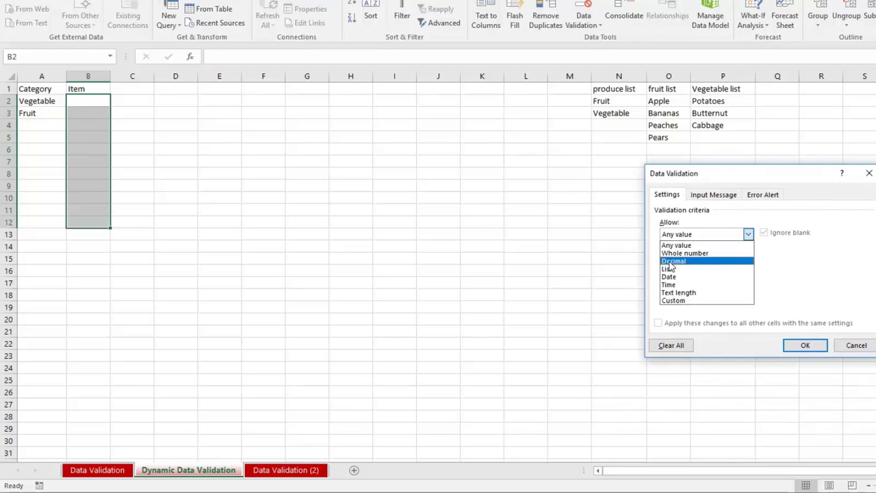
pyautogui.click(668, 269)
# Set the list source to =indirect(A2) with a relative cell reference and apply the validation to the Item cells
pyautogui.click(671, 284)
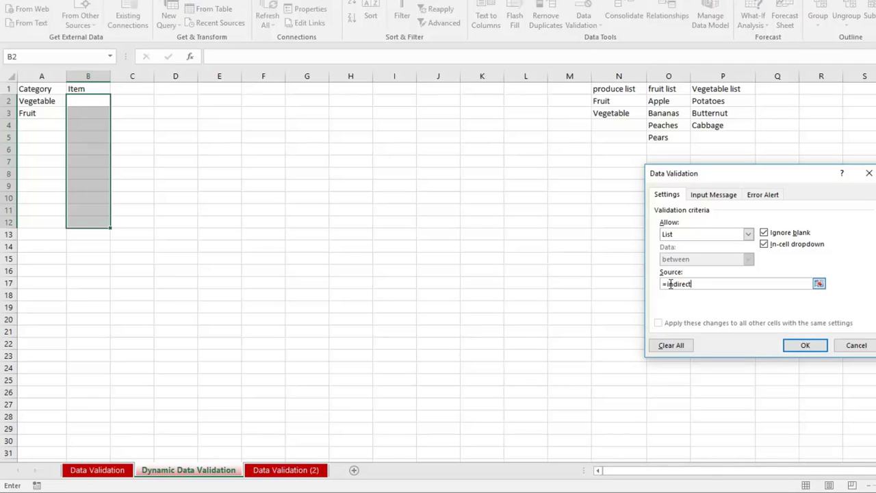
pyautogui.write('=indirect(')
pyautogui.click(51, 100)
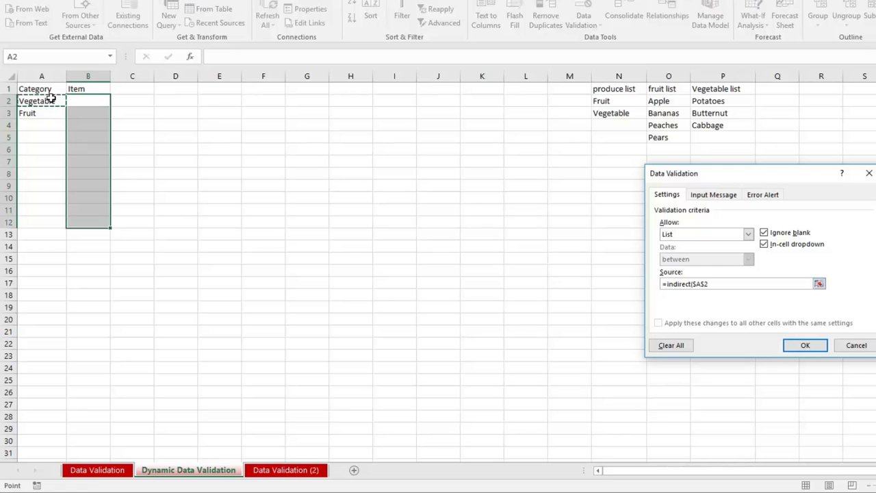
pyautogui.click(708, 287)
pyautogui.press('Delete')
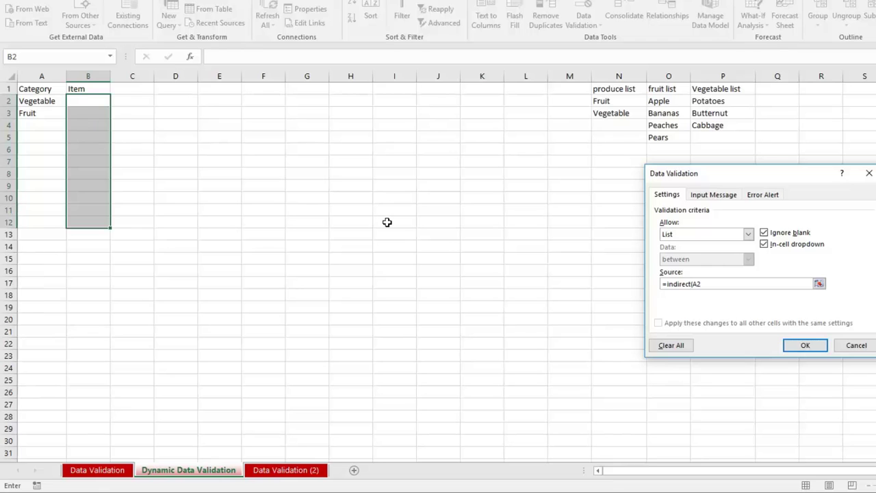
pyautogui.write(')')
pyautogui.click(818, 351)
# Choose Butternut from the item list in cell B2 and Peaches from the one in cell B3
pyautogui.click(82, 100)
pyautogui.click(117, 102)
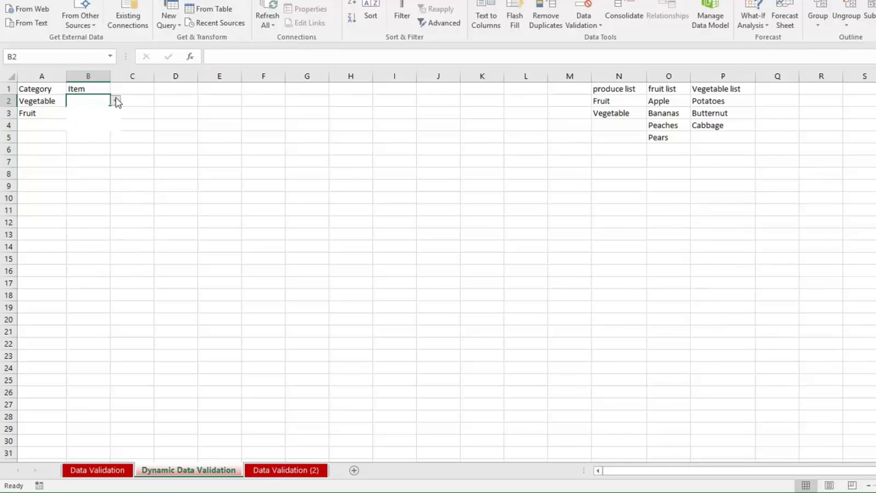
pyautogui.click(103, 118)
pyautogui.click(105, 113)
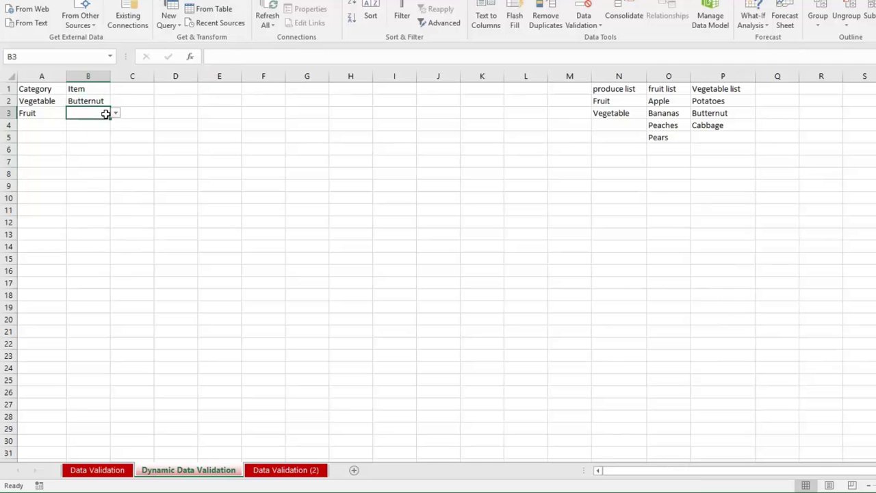
pyautogui.click(115, 114)
pyautogui.click(106, 140)
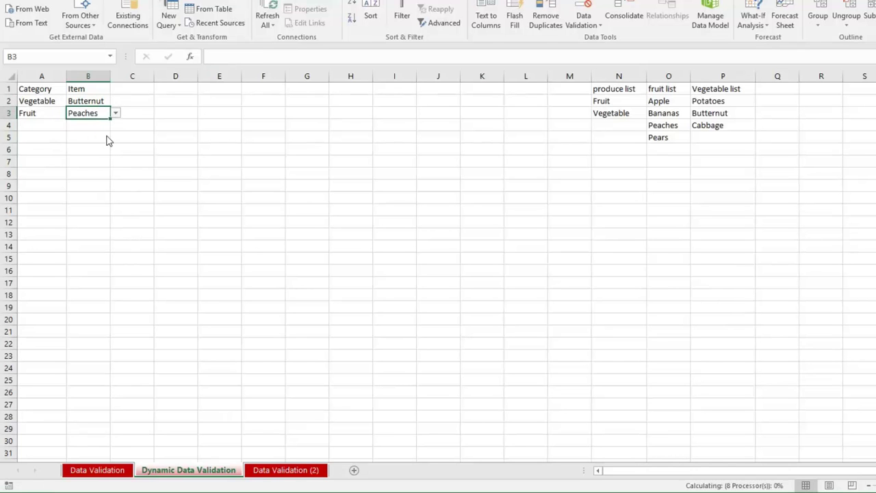
# Set the category in cell A4 to Vegetable and the item in cell B4 to Butternut using their dropdown lists
pyautogui.click(56, 127)
pyautogui.click(72, 126)
pyautogui.click(55, 143)
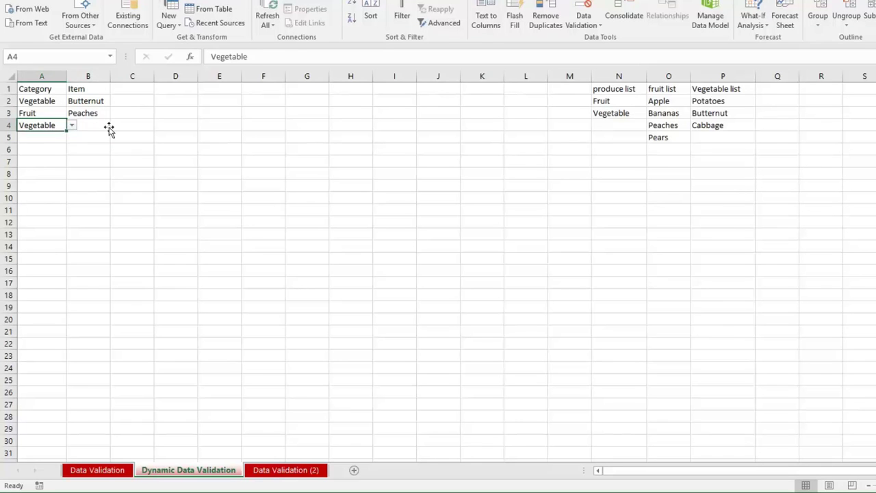
pyautogui.click(98, 126)
pyautogui.click(115, 125)
pyautogui.click(95, 144)
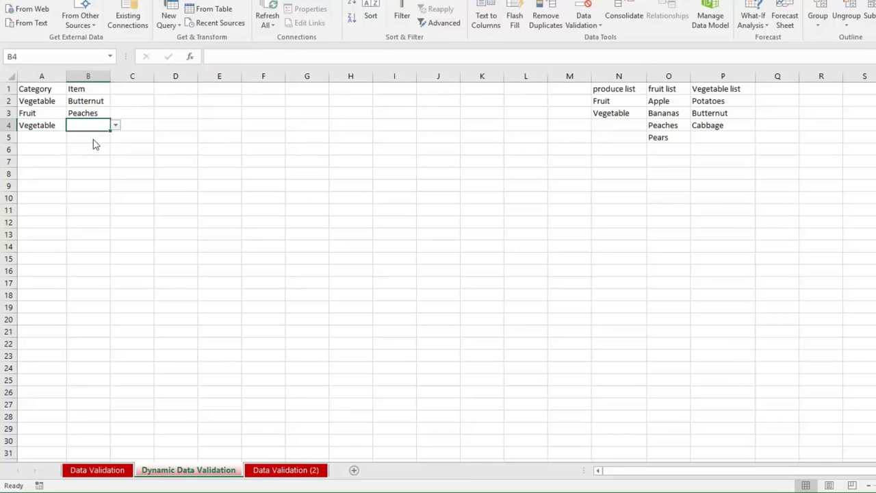
# Set the category in cell A5 to Fruit and the item in cell B5 to Bananas using their dropdown lists
pyautogui.click(63, 137)
pyautogui.click(71, 137)
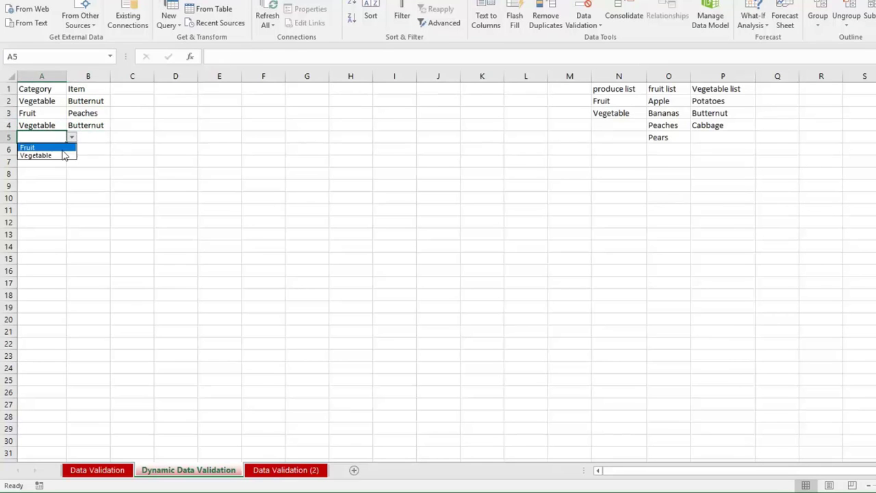
pyautogui.click(65, 147)
pyautogui.click(96, 138)
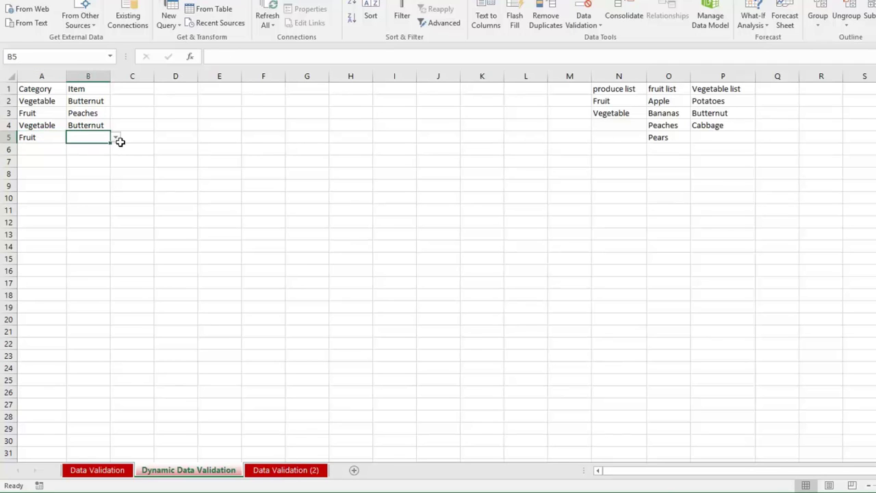
pyautogui.click(115, 138)
pyautogui.click(101, 155)
# Check the range names of the produce list N2:N3, the fruit list O2:O5 and the vegetable list P2:P4
pyautogui.click(94, 112)
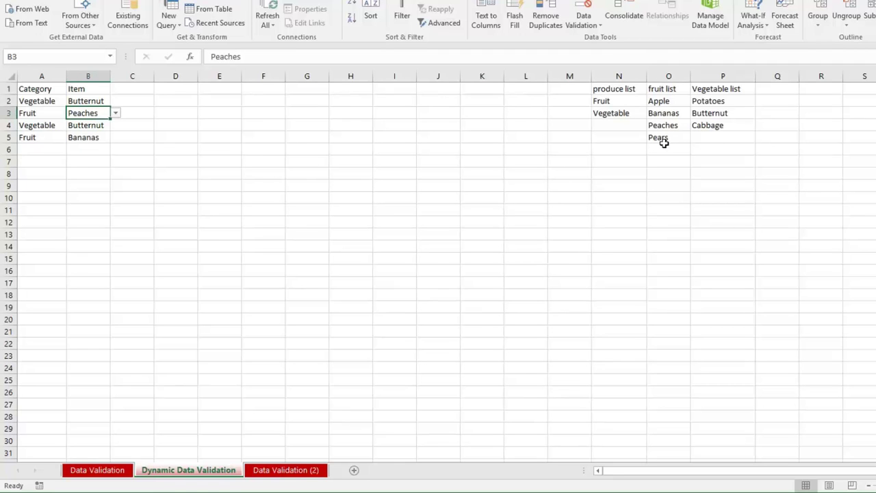
pyautogui.moveTo(618, 100); pyautogui.dragTo(621, 113)
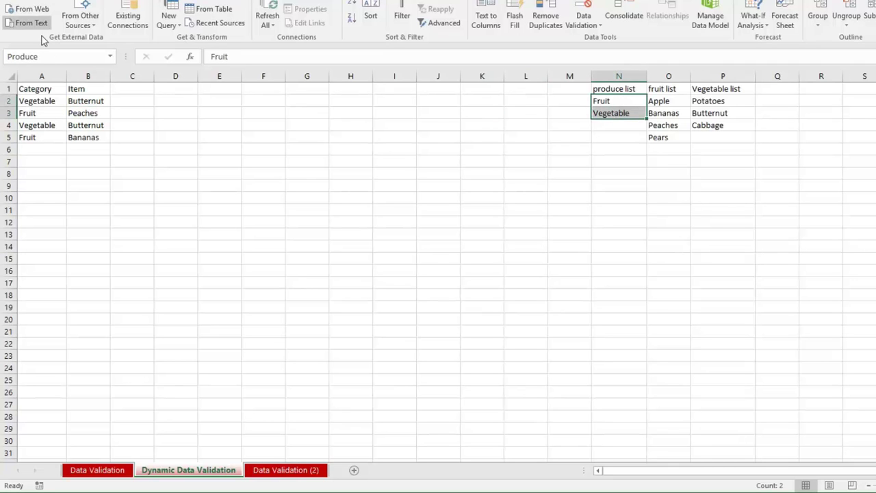
pyautogui.click(47, 56)
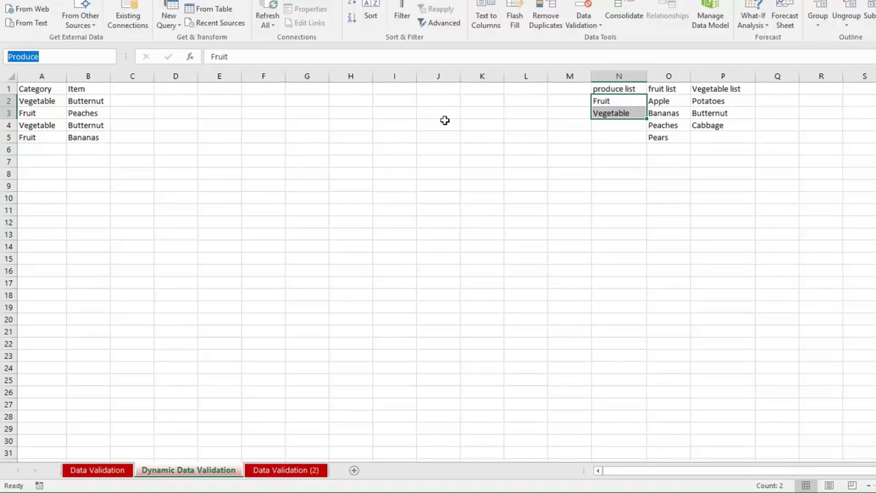
pyautogui.moveTo(677, 102); pyautogui.dragTo(677, 139)
pyautogui.moveTo(705, 108); pyautogui.dragTo(712, 125)
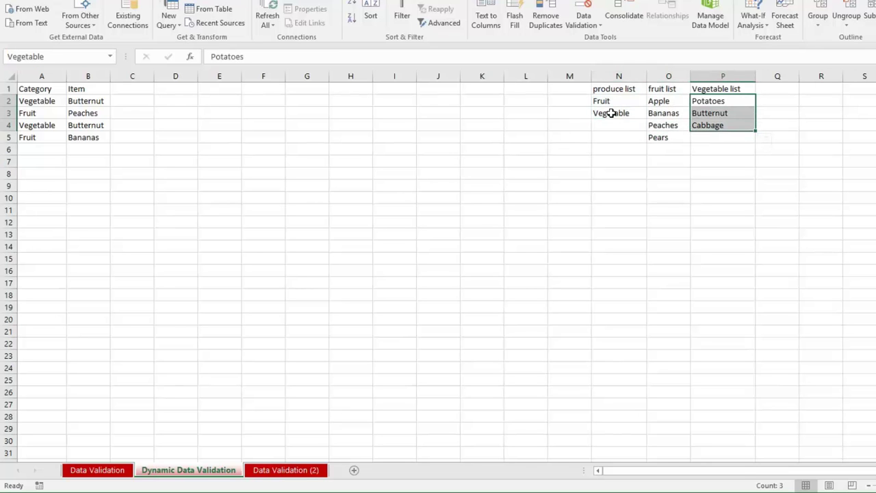
# Review the list validation source of the Item cells B2:B5 and close the settings without applying any change
pyautogui.click(97, 102)
pyautogui.moveTo(99, 114); pyautogui.dragTo(96, 135)
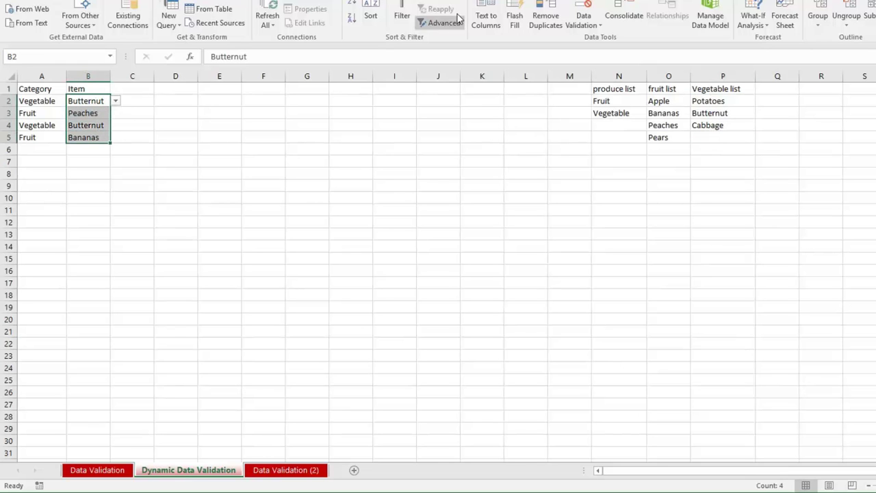
pyautogui.click(601, 27)
pyautogui.click(599, 38)
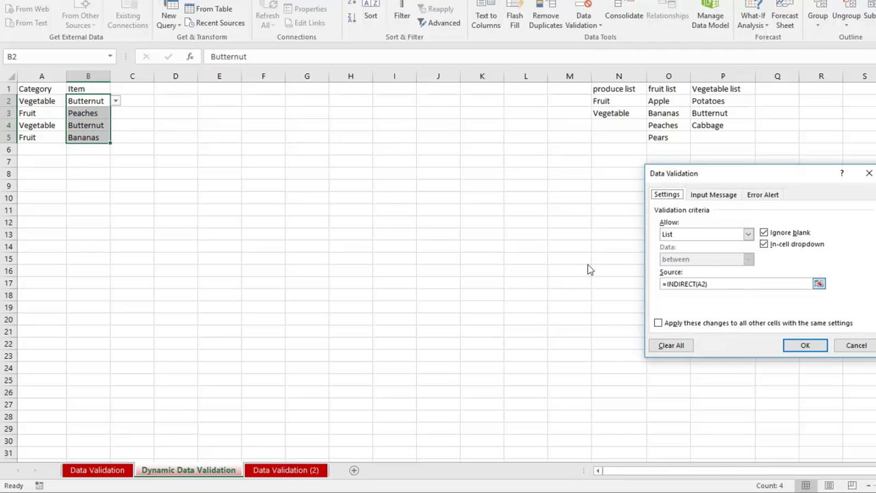
pyautogui.click(710, 283)
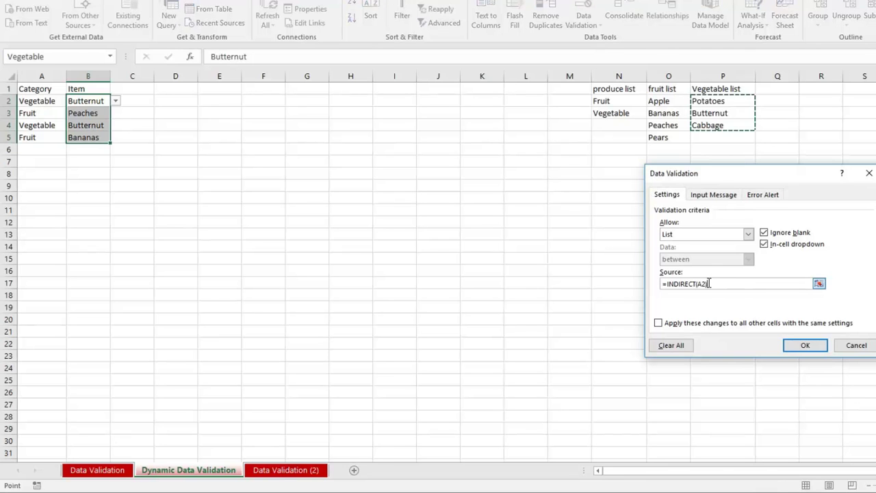
pyautogui.click(104, 113)
pyautogui.click(101, 125)
pyautogui.click(88, 137)
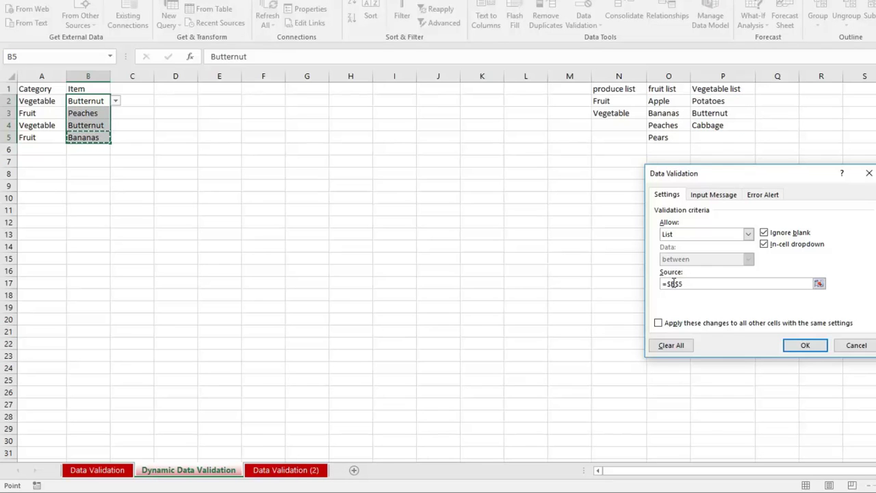
pyautogui.click(856, 345)
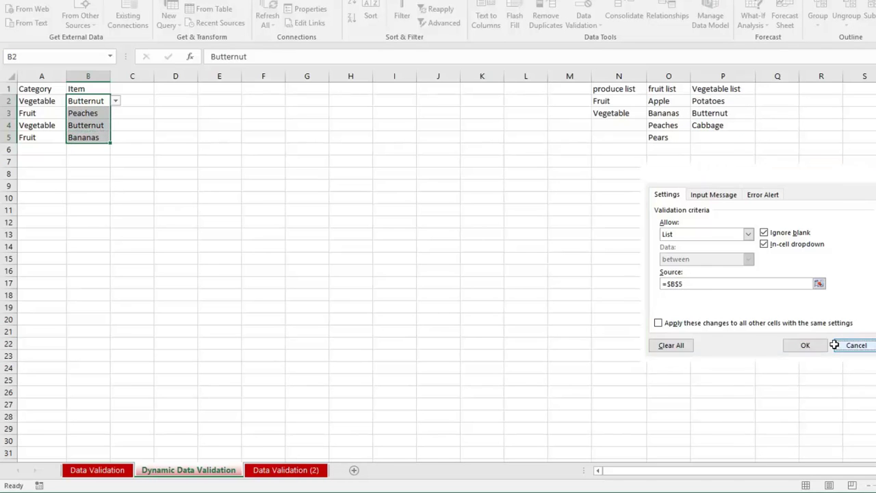
pyautogui.click(192, 169)
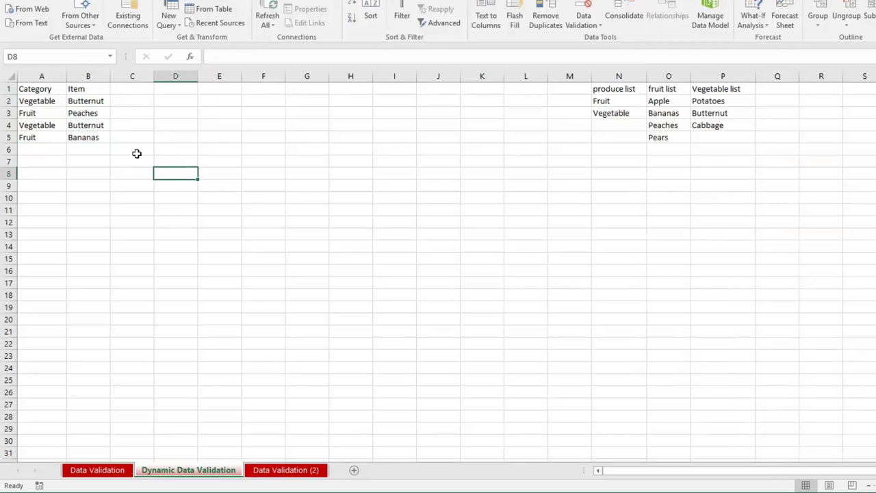
pyautogui.click(76, 153)
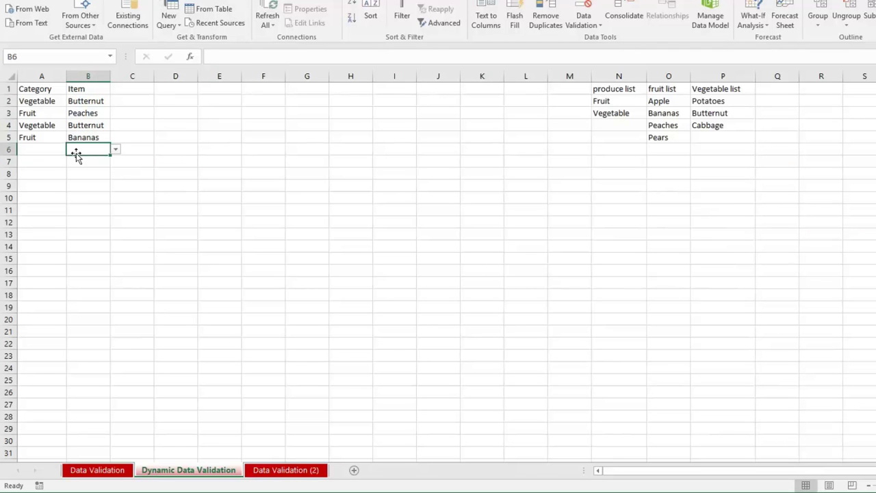
pyautogui.click(58, 162)
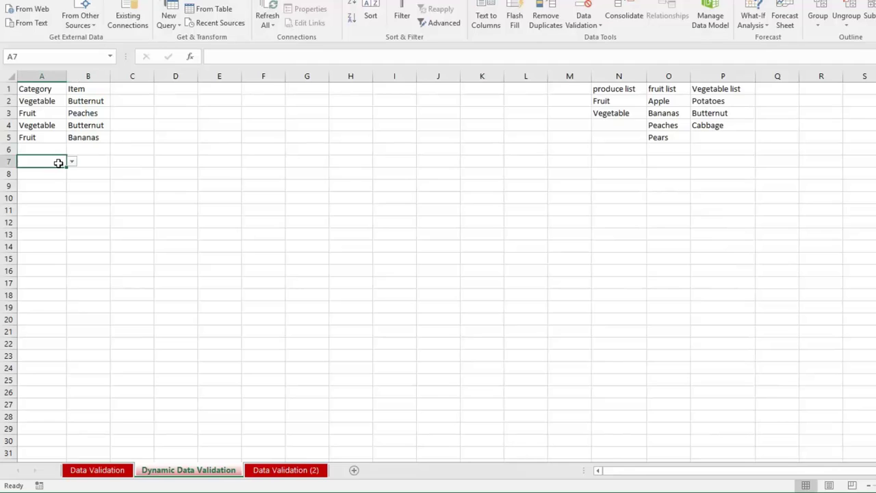